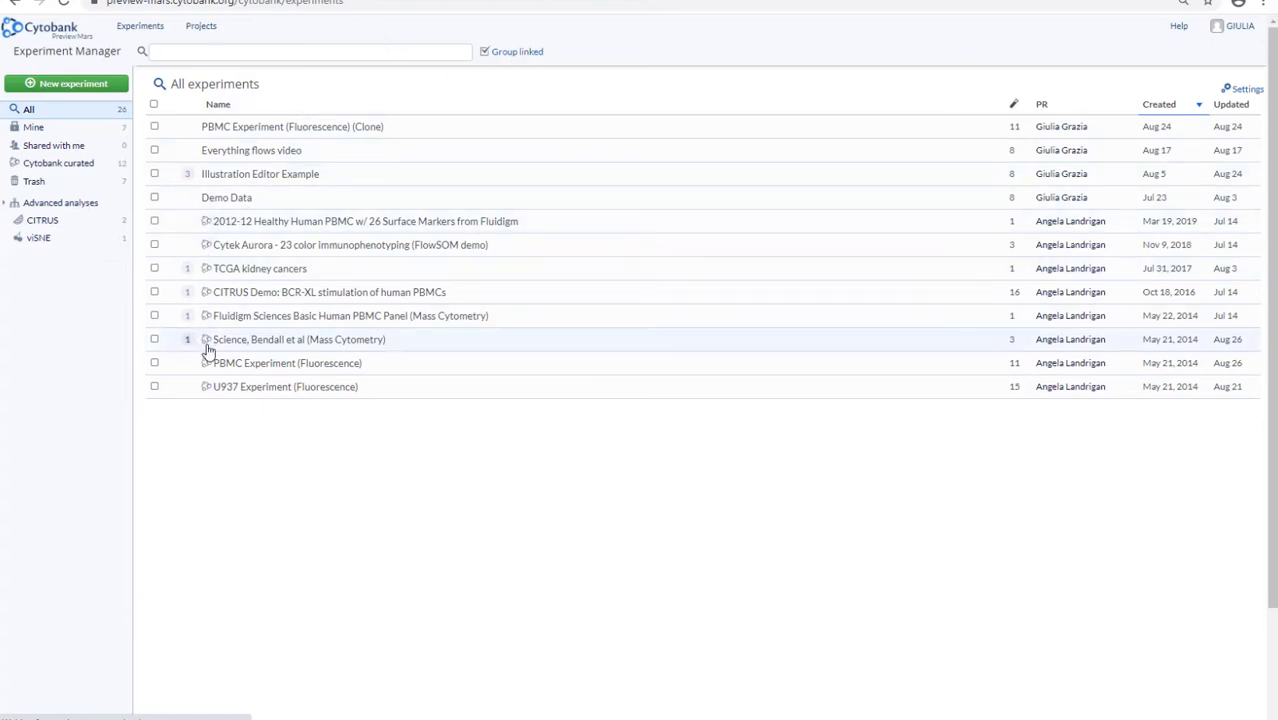
# - Browse the experiment list filtered by viSNE analyses, own experiments and shared experiments, and return to all experiments
pyautogui.moveTo(207, 390)
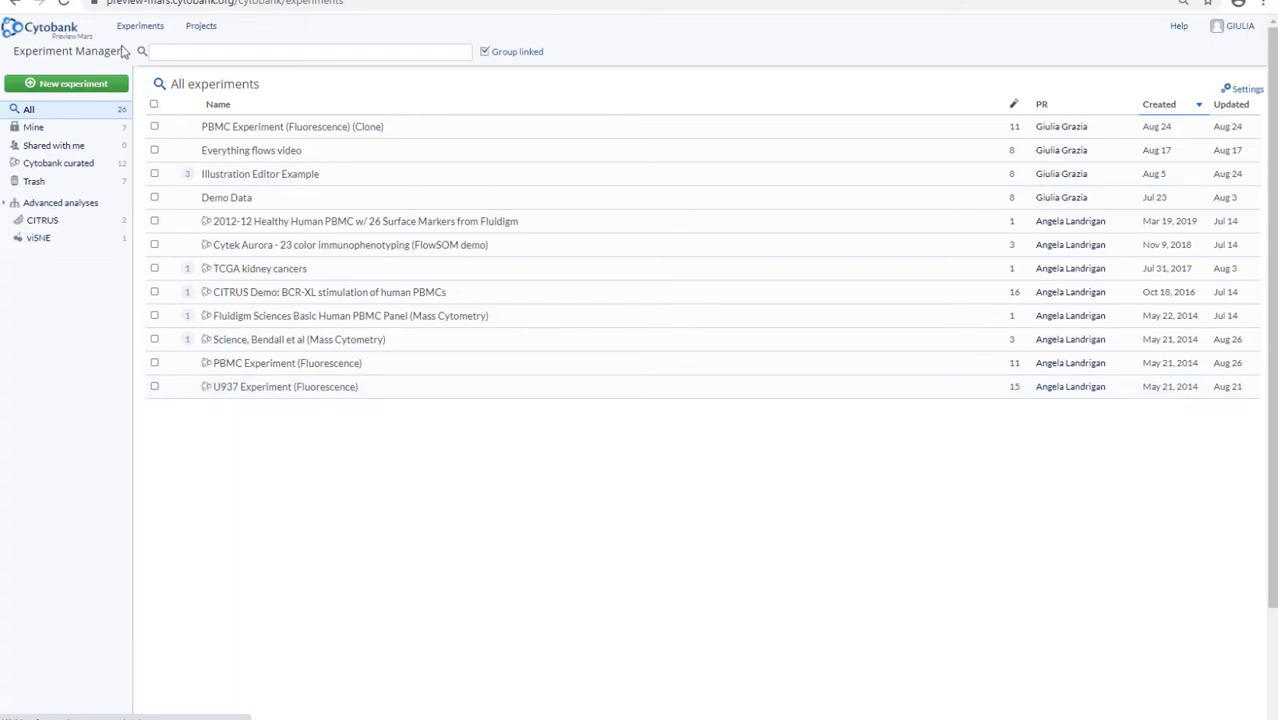
pyautogui.click(176, 55)
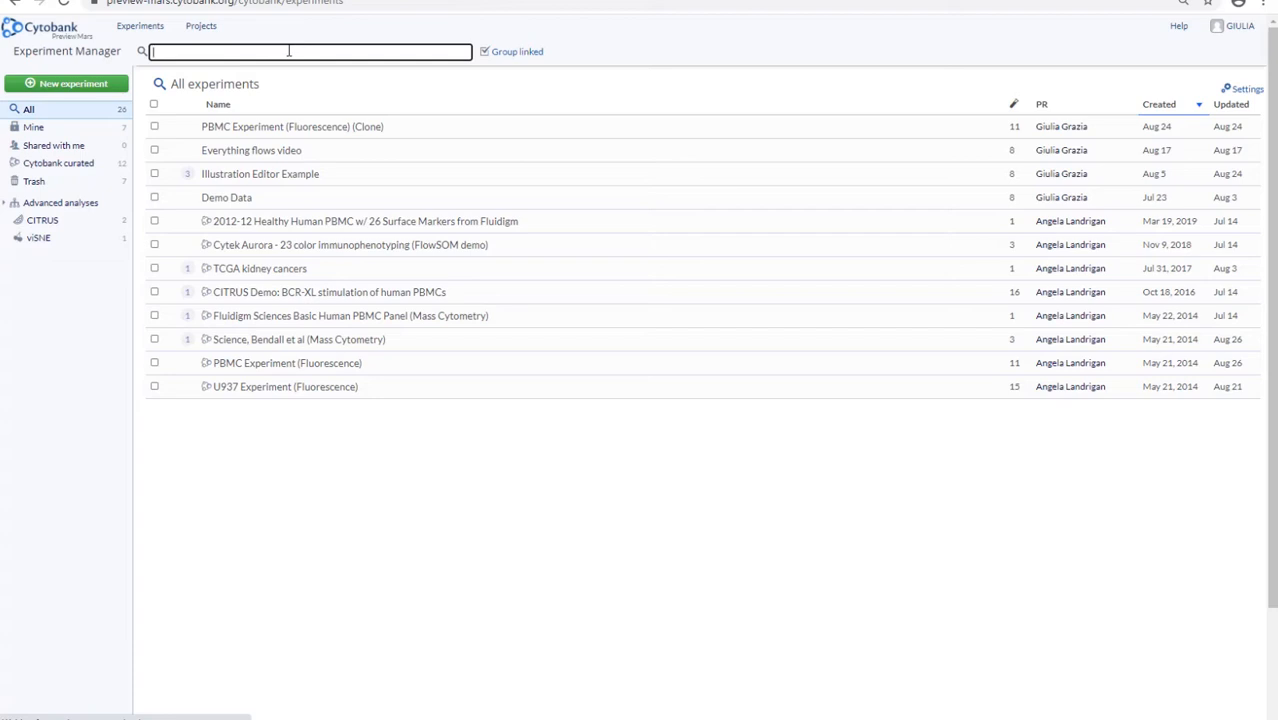
pyautogui.click(38, 240)
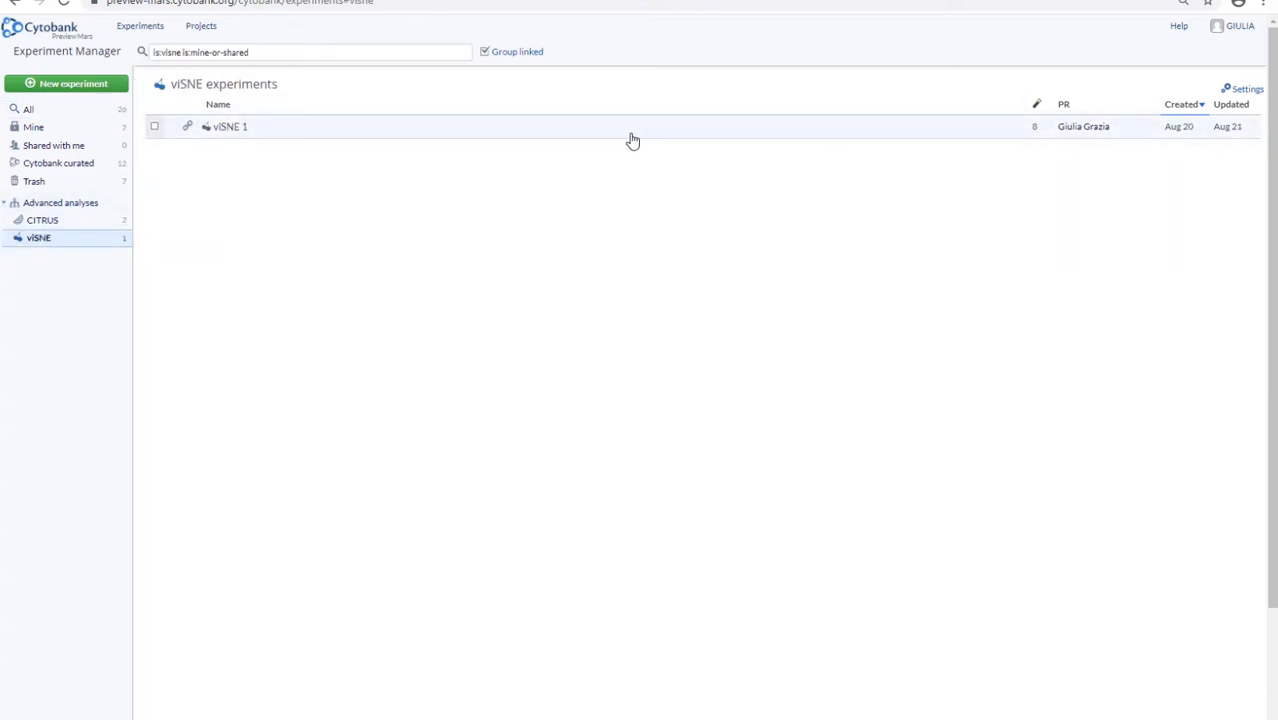
pyautogui.click(57, 130)
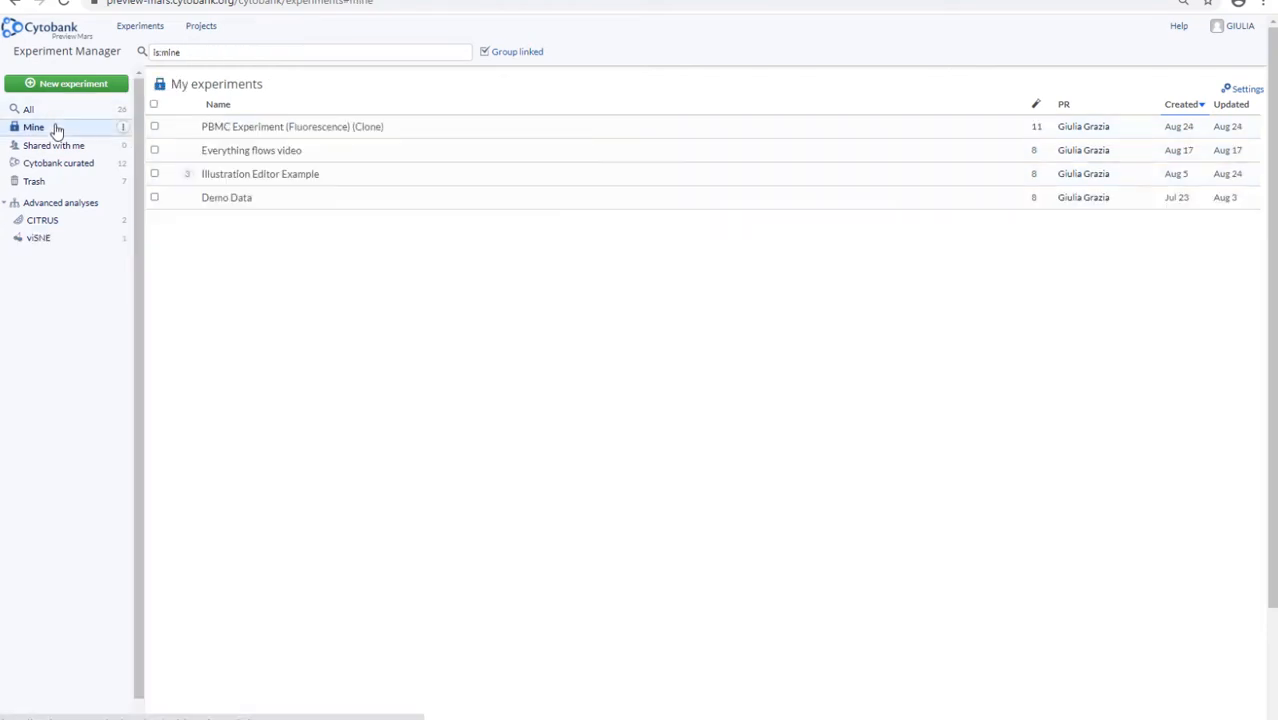
pyautogui.click(57, 148)
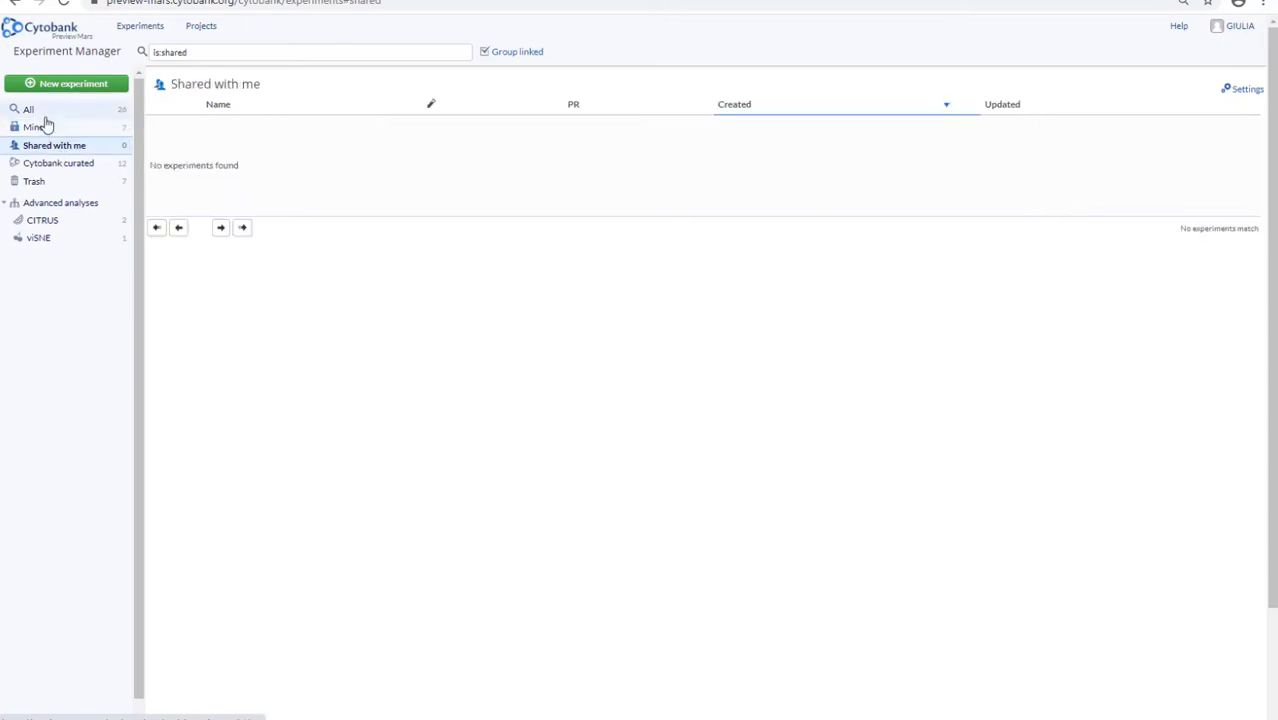
pyautogui.click(44, 116)
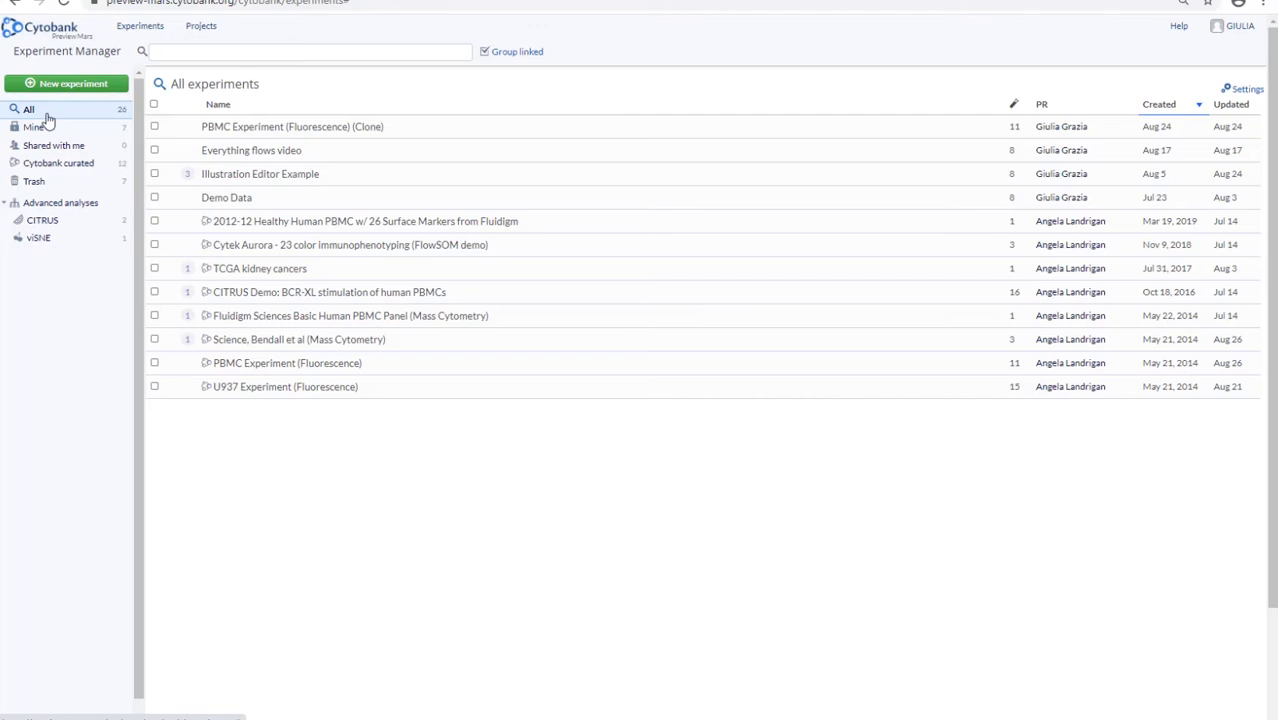
pyautogui.click(46, 115)
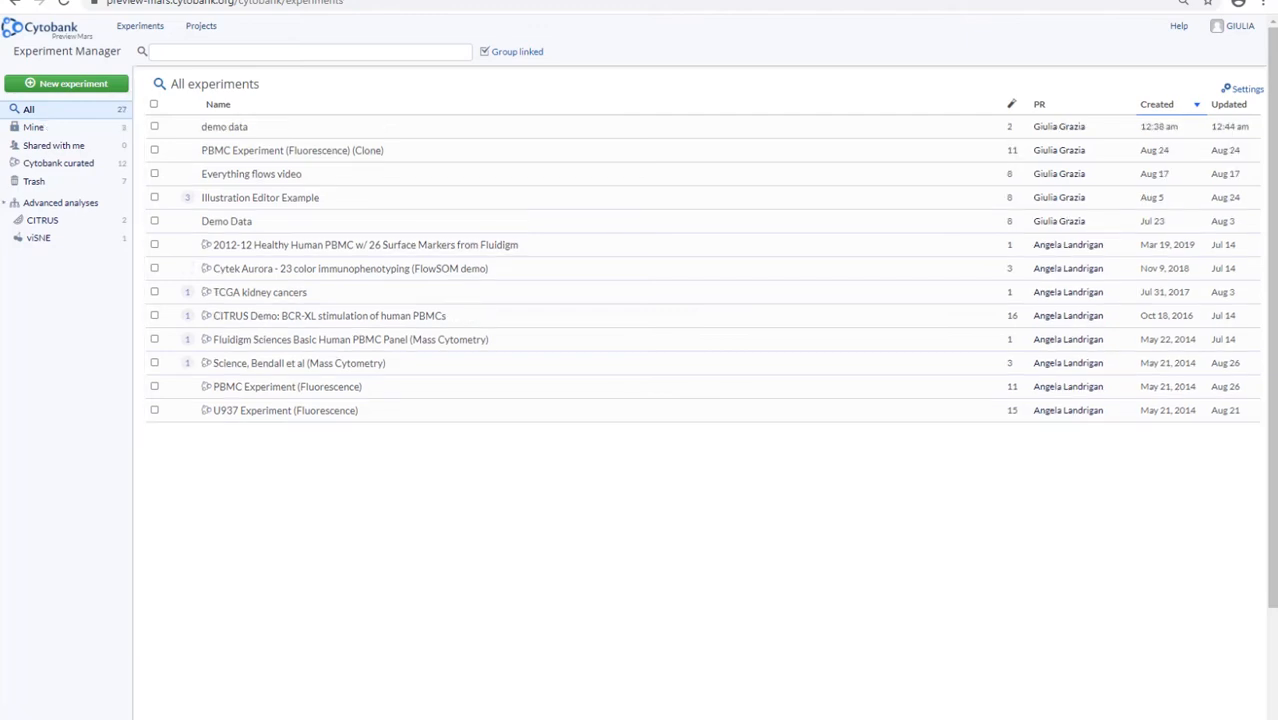
# - Open the Illustration Editor Example experiment's full summary and review its linked experiments, illustrations, clones, viSNE analyses and FCS files
pyautogui.click(298, 199)
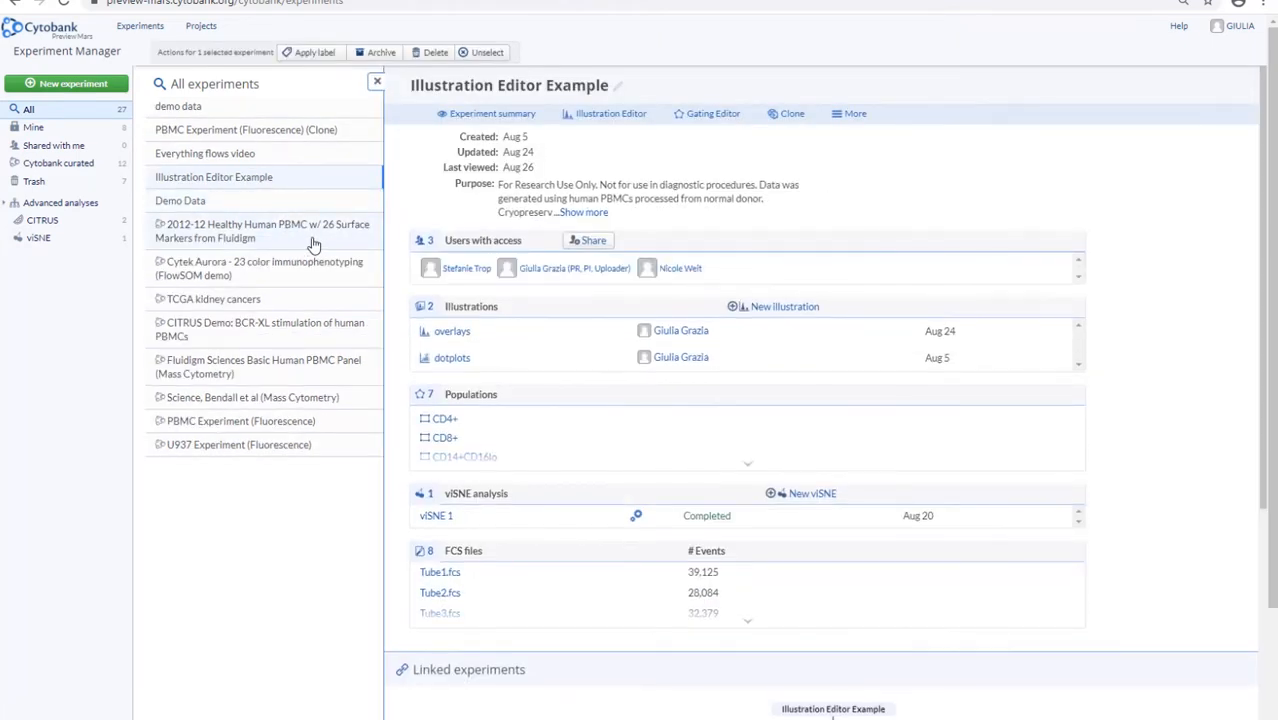
pyautogui.click(522, 117)
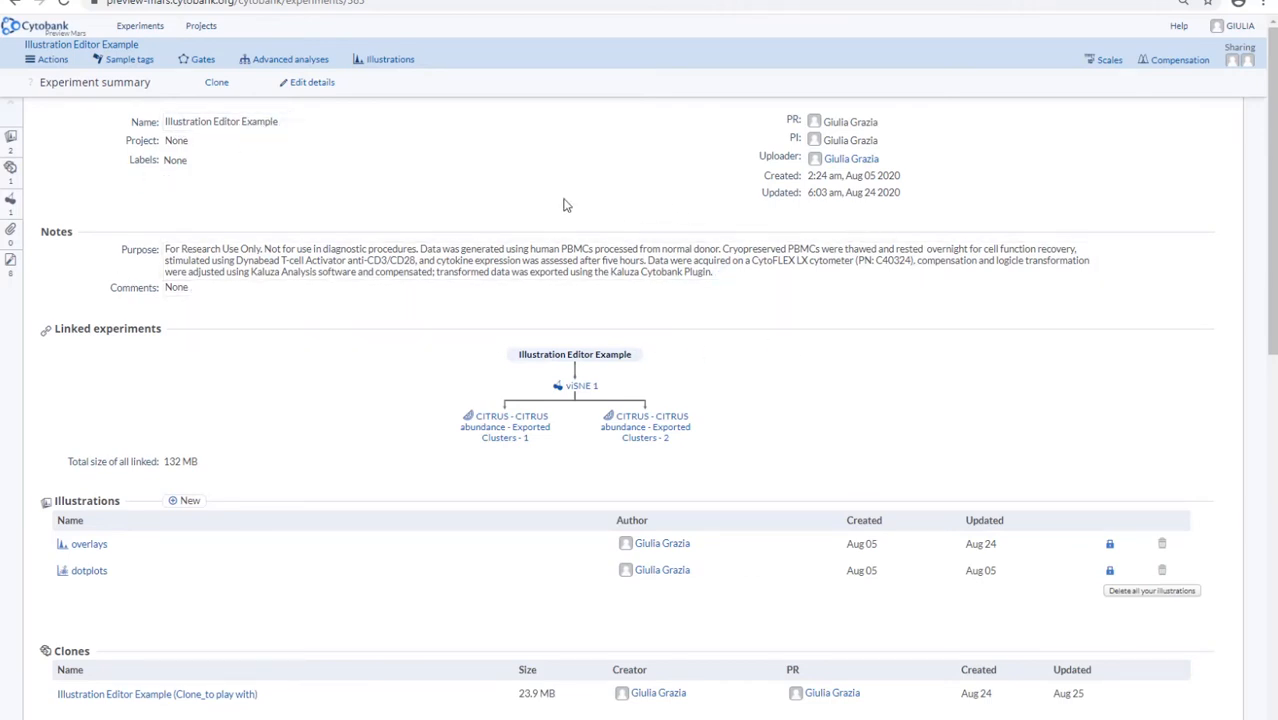
pyautogui.scroll(-3, 288, 327)
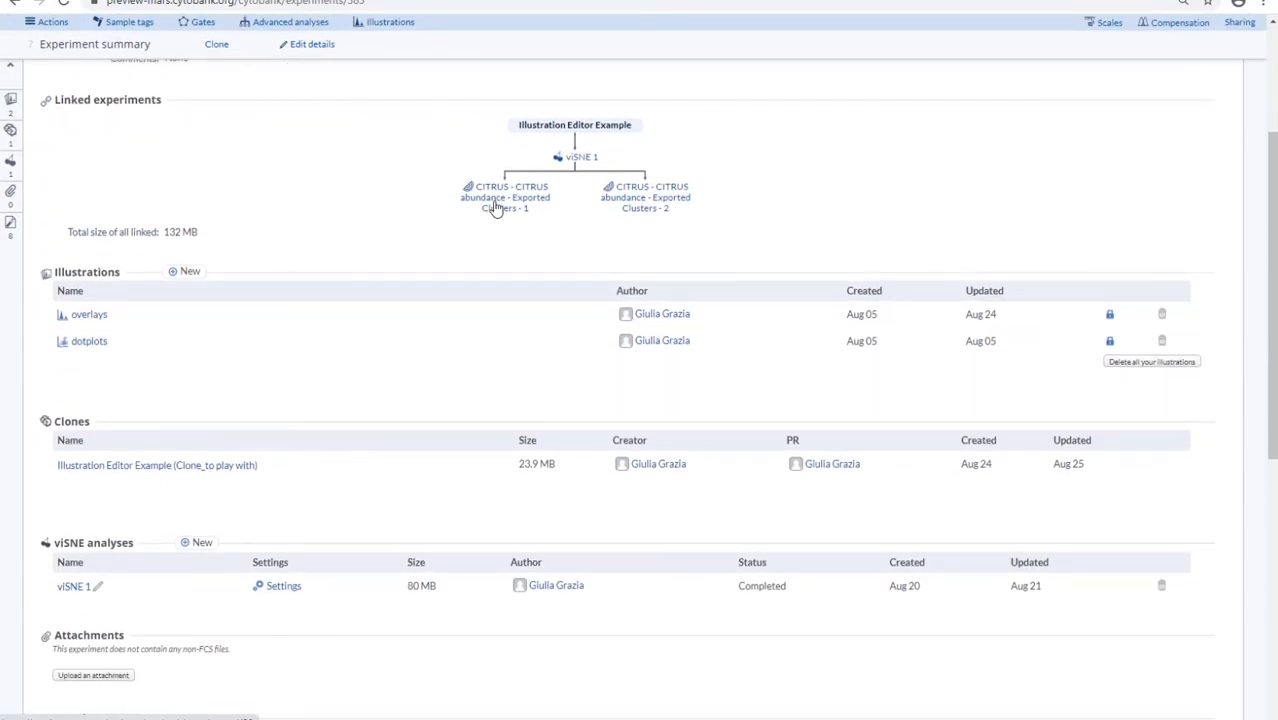
pyautogui.scroll(-1, 407, 263)
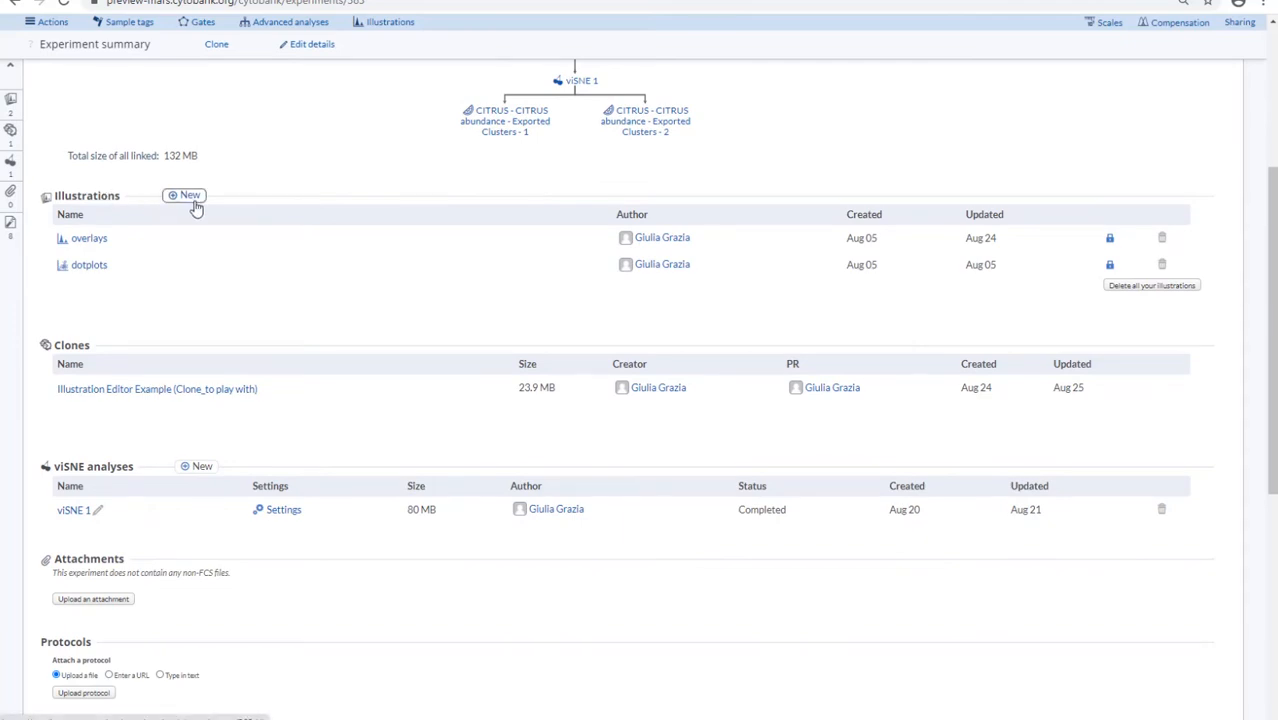
pyautogui.scroll(-3, 196, 207)
pyautogui.scroll(-1, 196, 207)
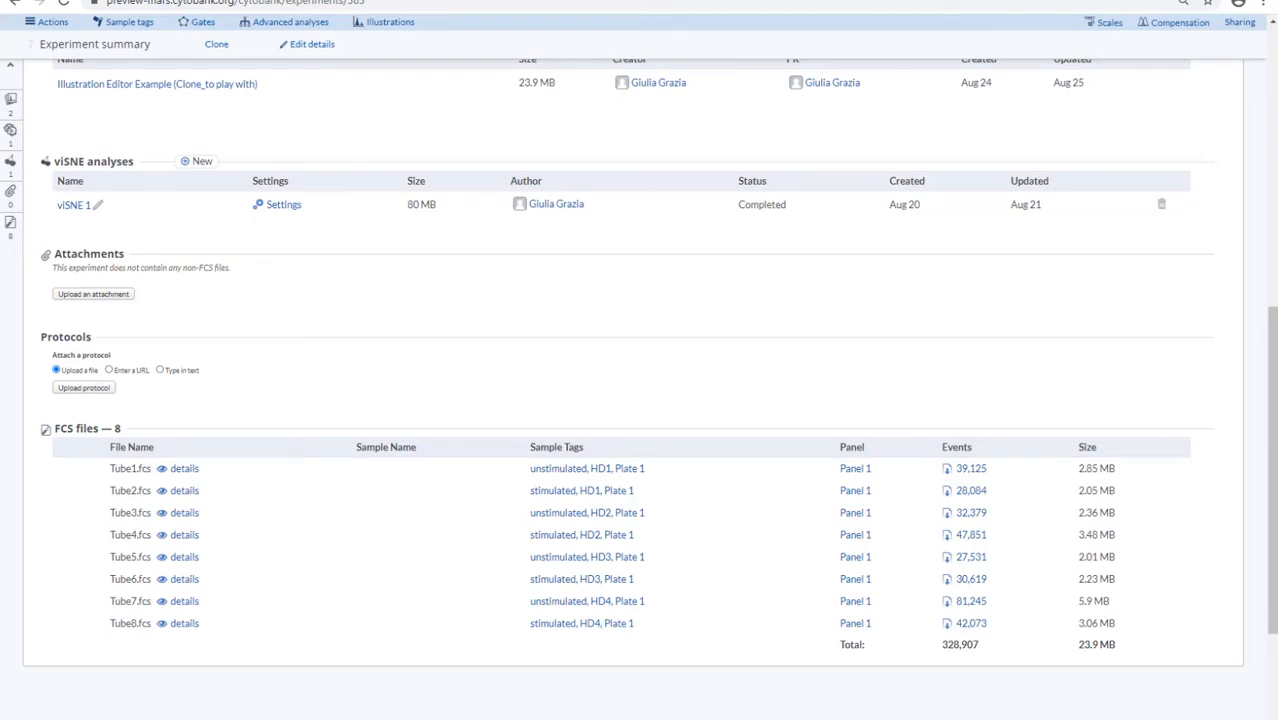
pyautogui.scroll(-1, 640, 390)
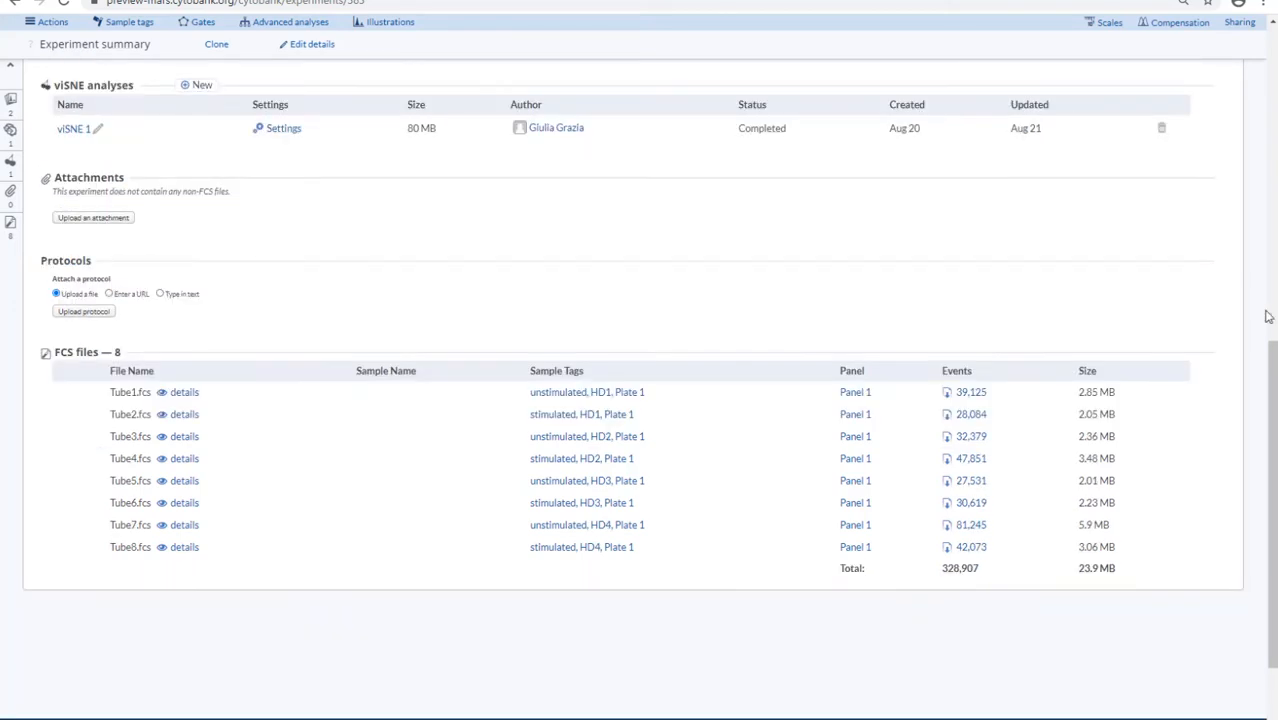
pyautogui.scroll(1, 1171, 391)
pyautogui.scroll(6, 1172, 391)
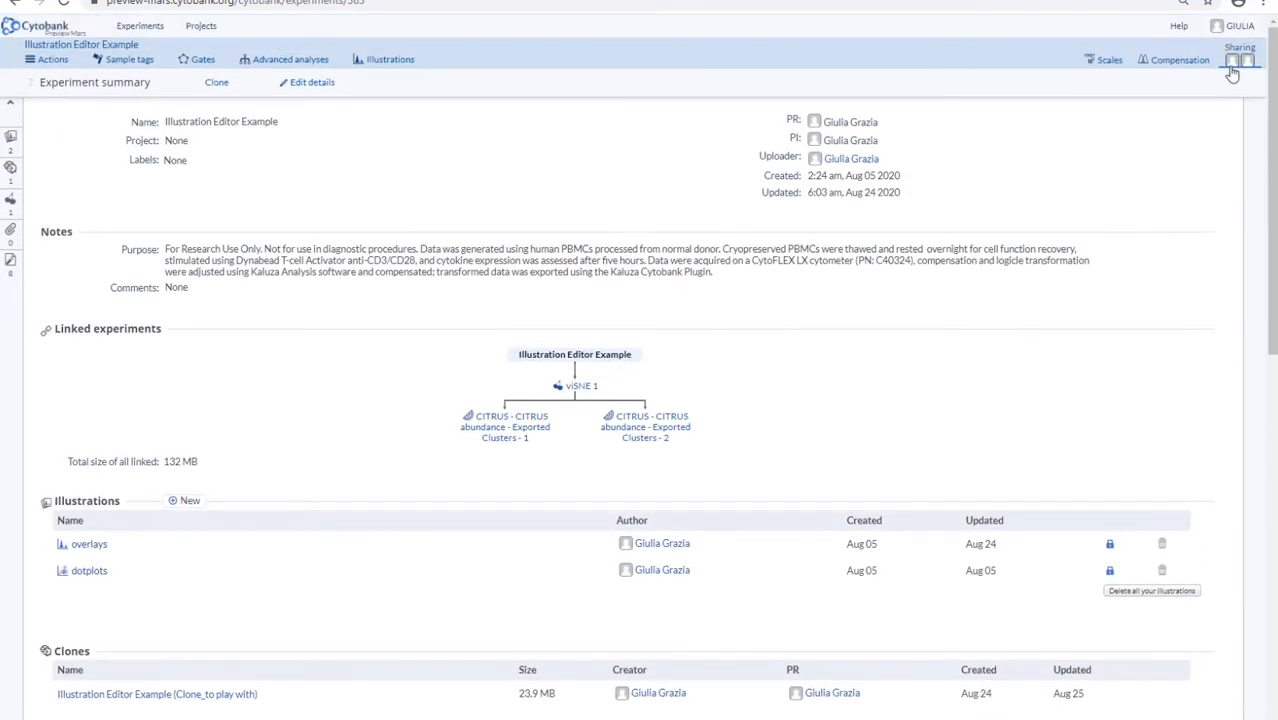
# - Search for "support" among the users the experiment can be shared with and close the sharing settings without adding anyone
pyautogui.click(1234, 60)
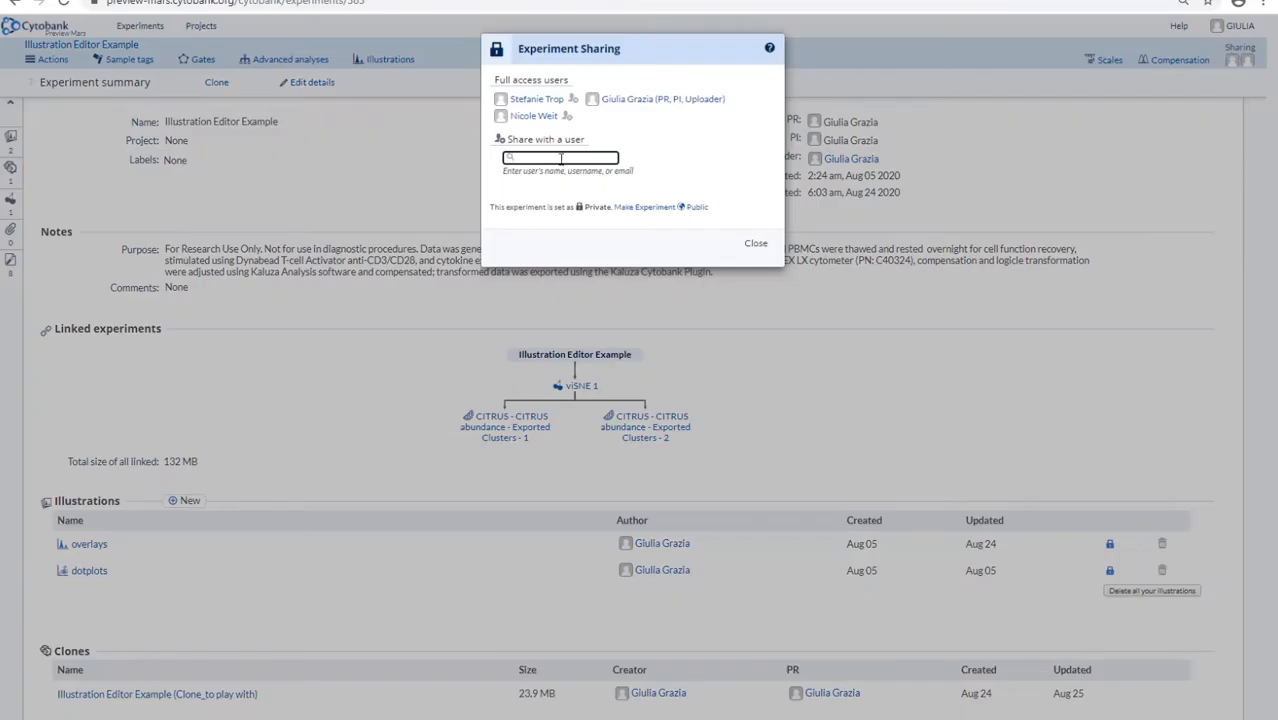
pyautogui.write('support')
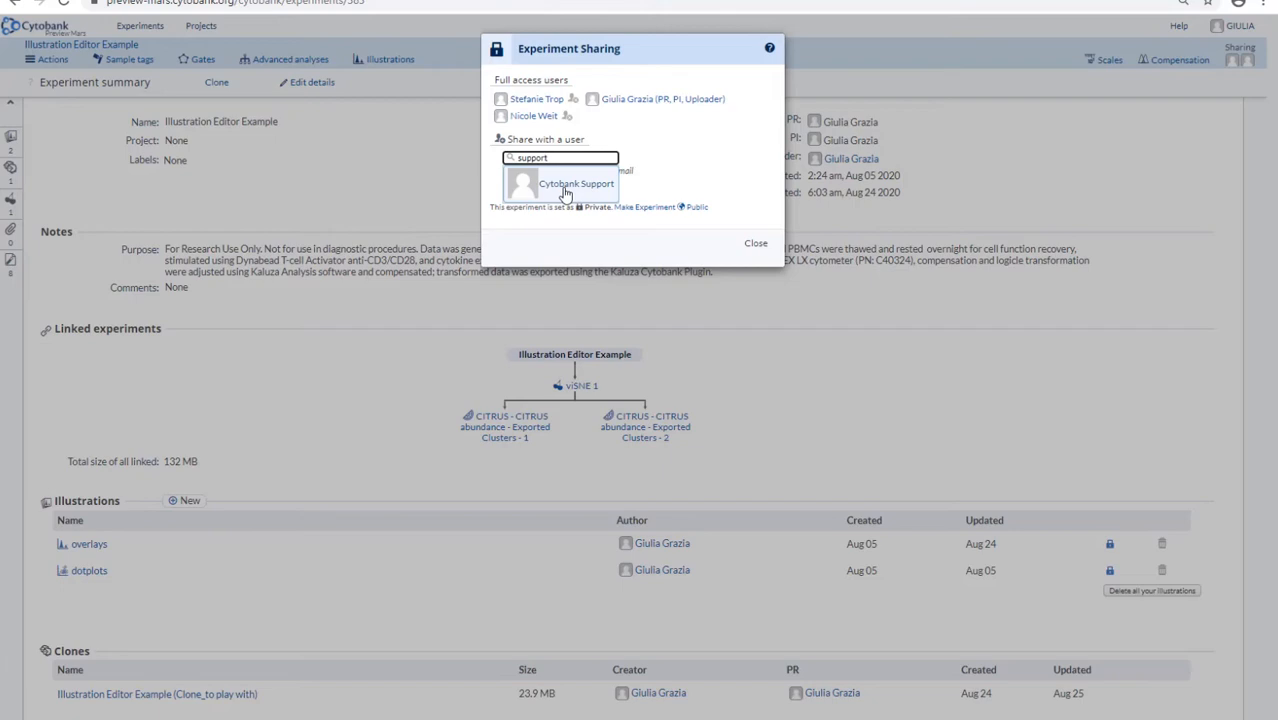
pyautogui.click(687, 243)
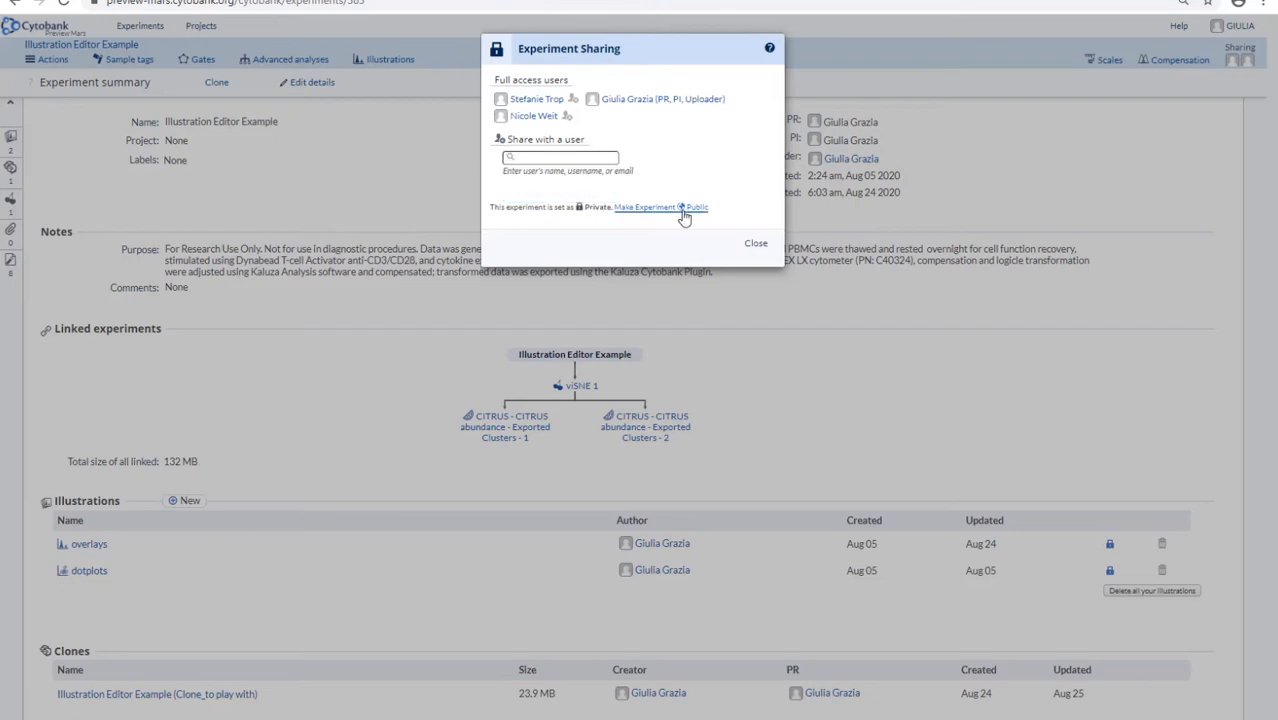
pyautogui.click(757, 245)
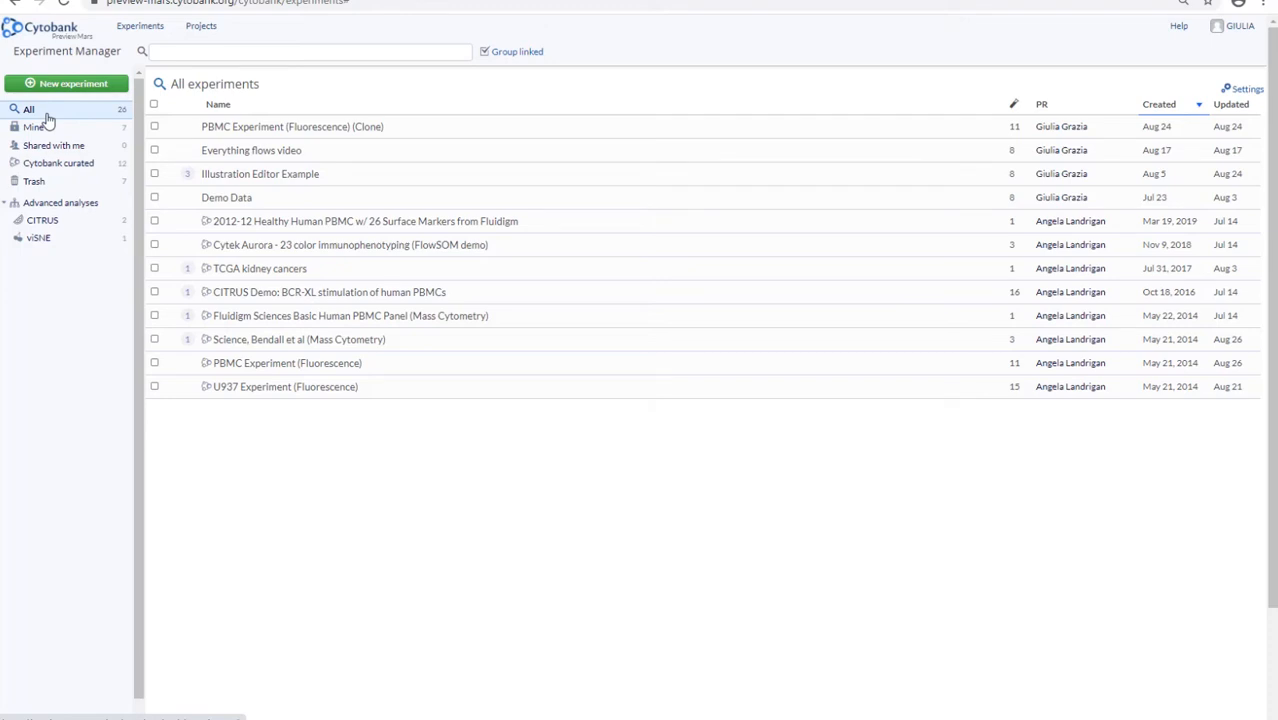
pyautogui.click(284, 178)
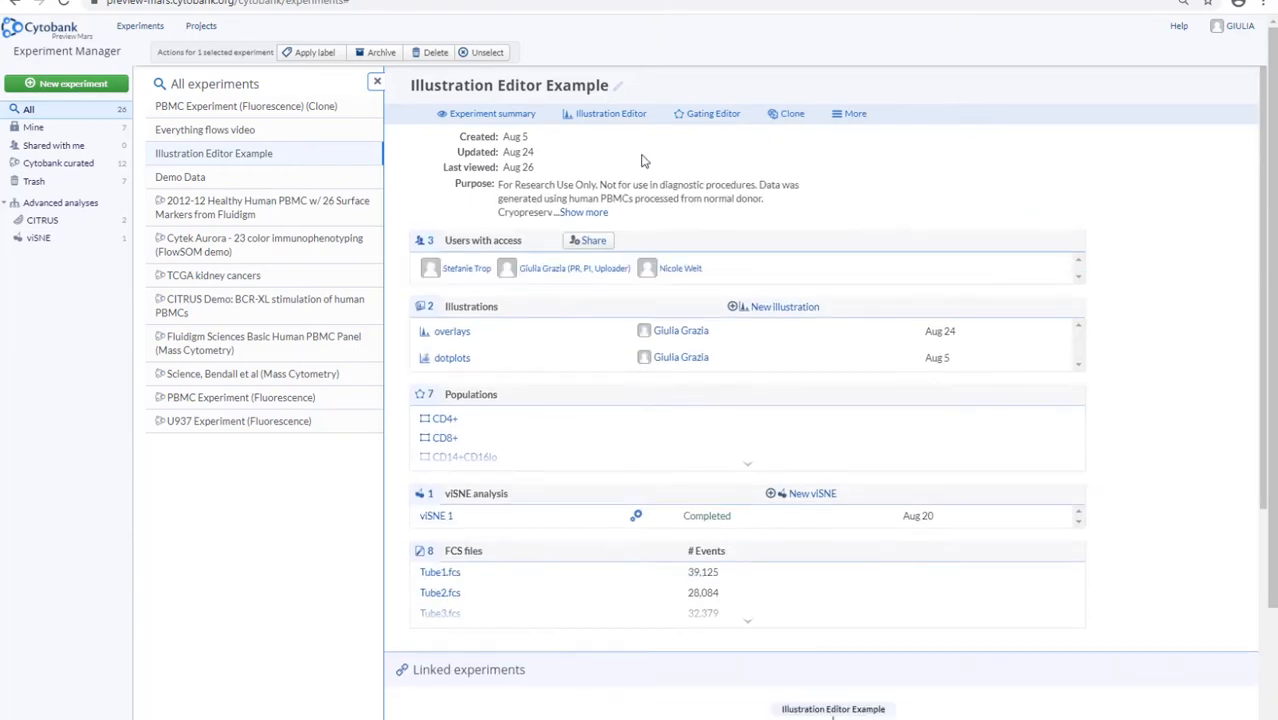
pyautogui.click(790, 117)
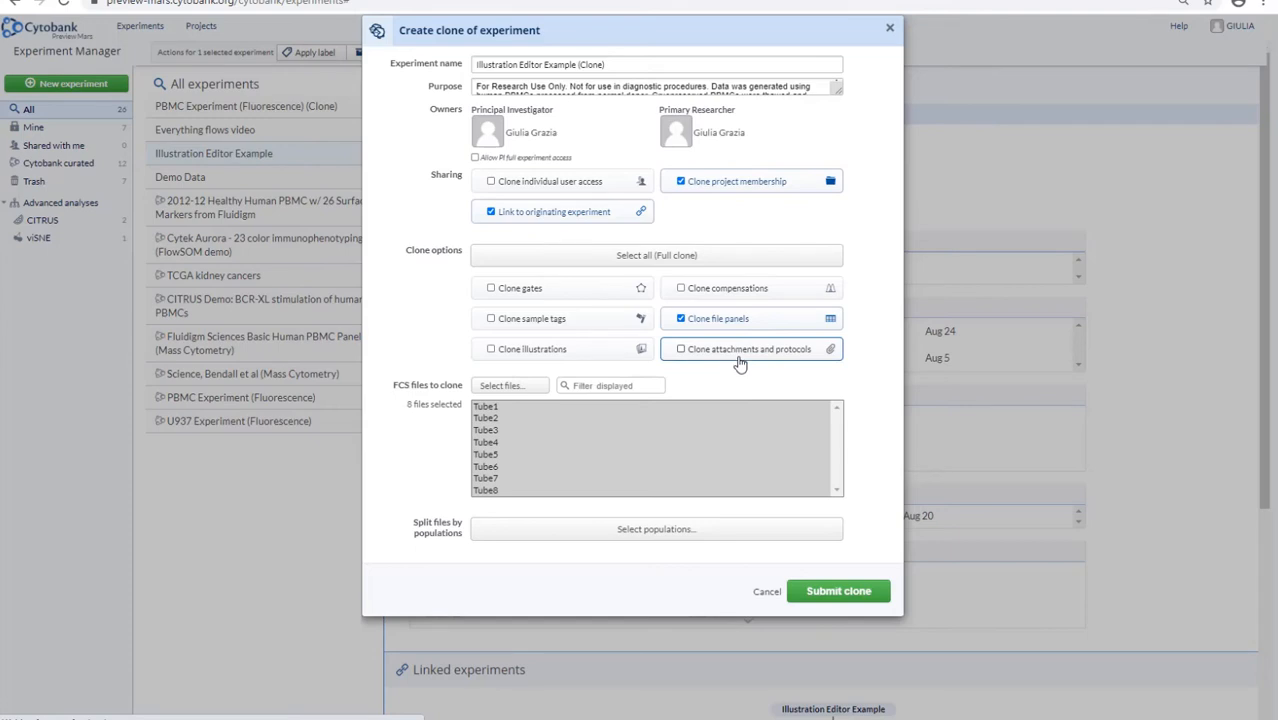
pyautogui.click(678, 261)
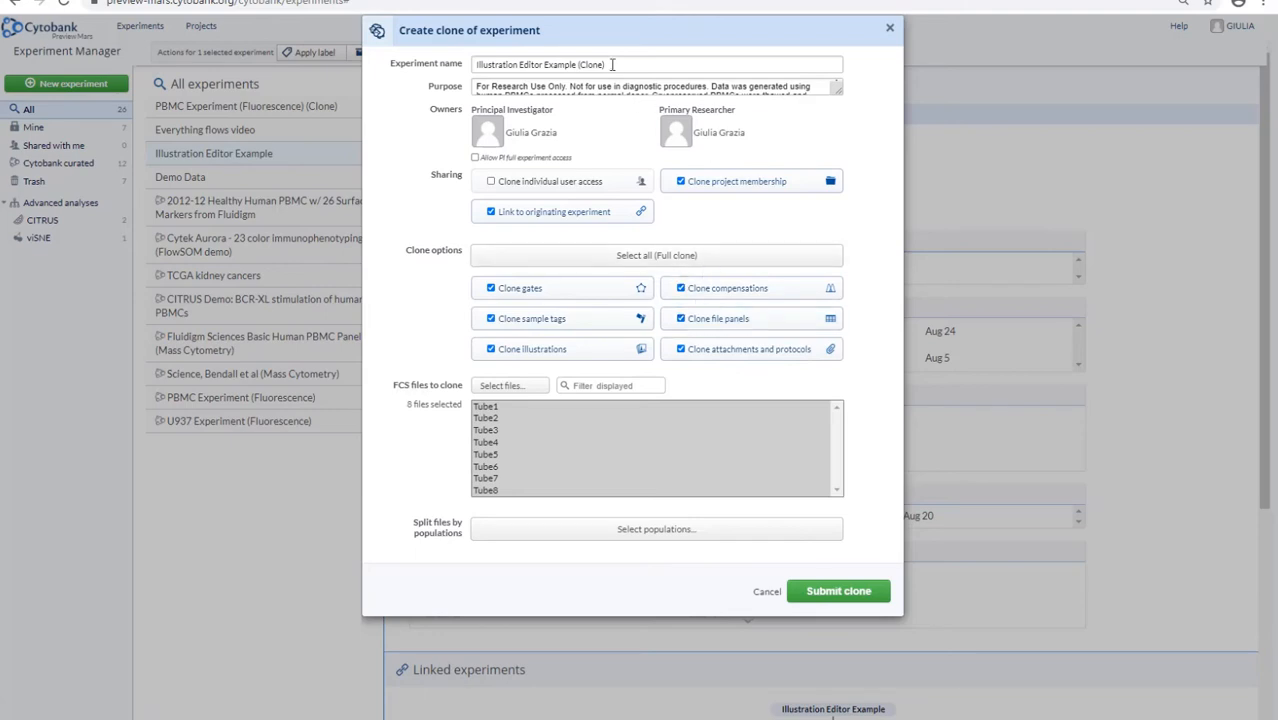
pyautogui.moveTo(612, 64); pyautogui.dragTo(436, 85)
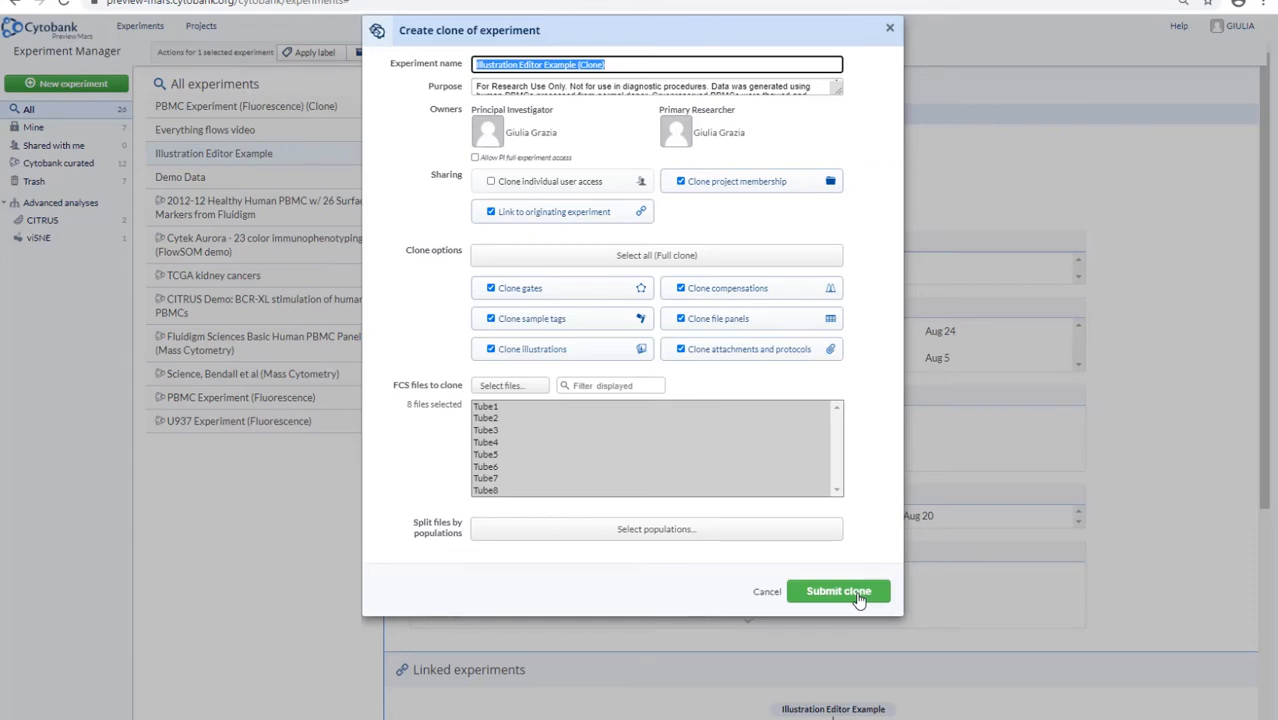
pyautogui.click(764, 592)
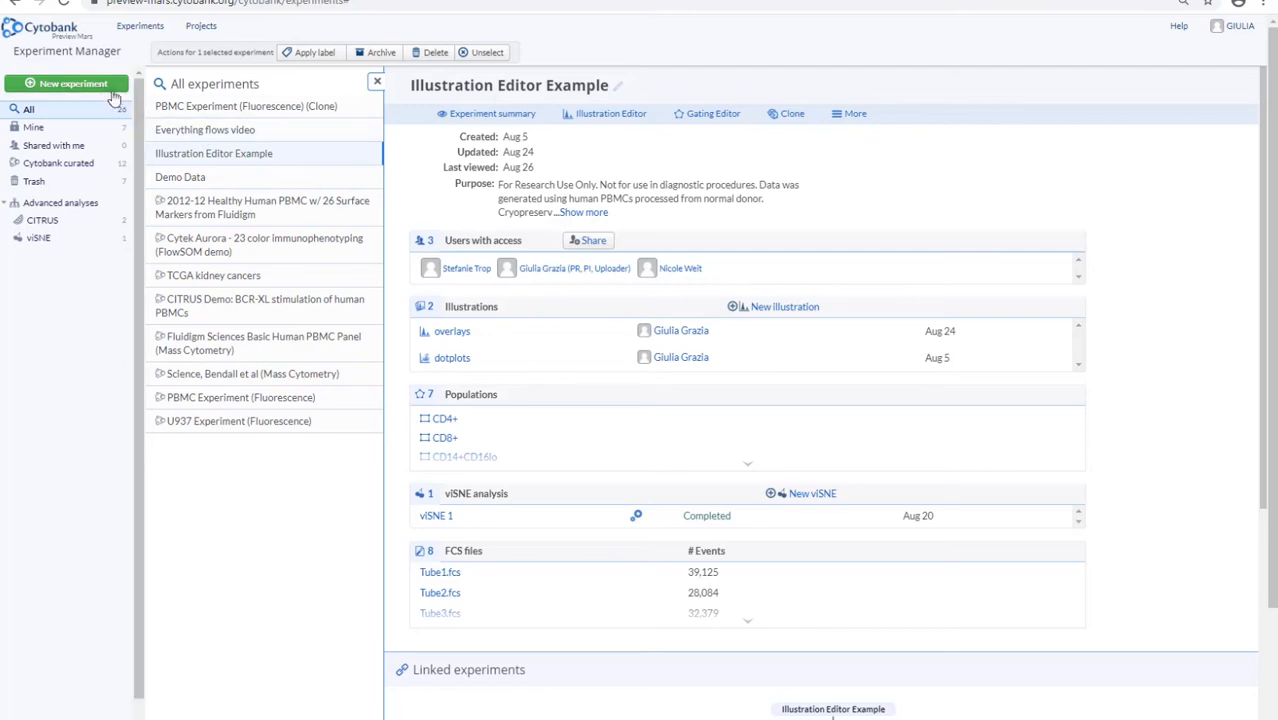
# - Create a new experiment named "demo data" with the purpose "demo data"
pyautogui.click(73, 84)
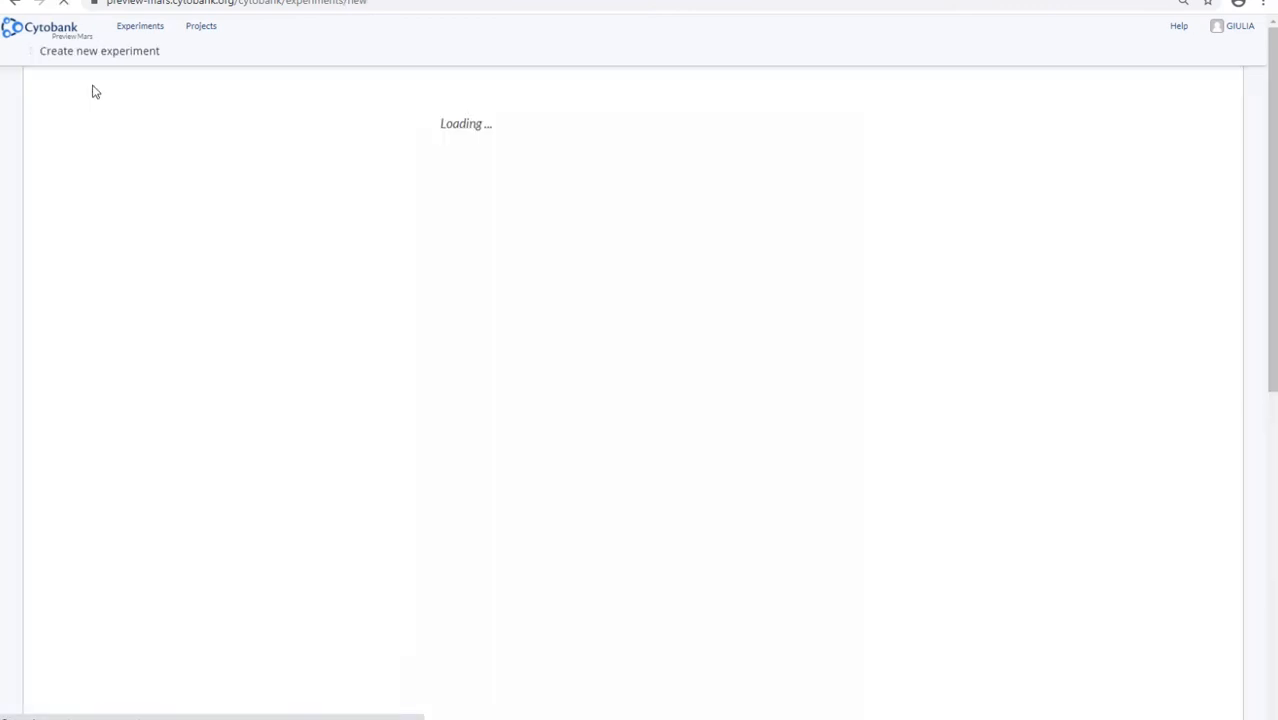
pyautogui.click(565, 87)
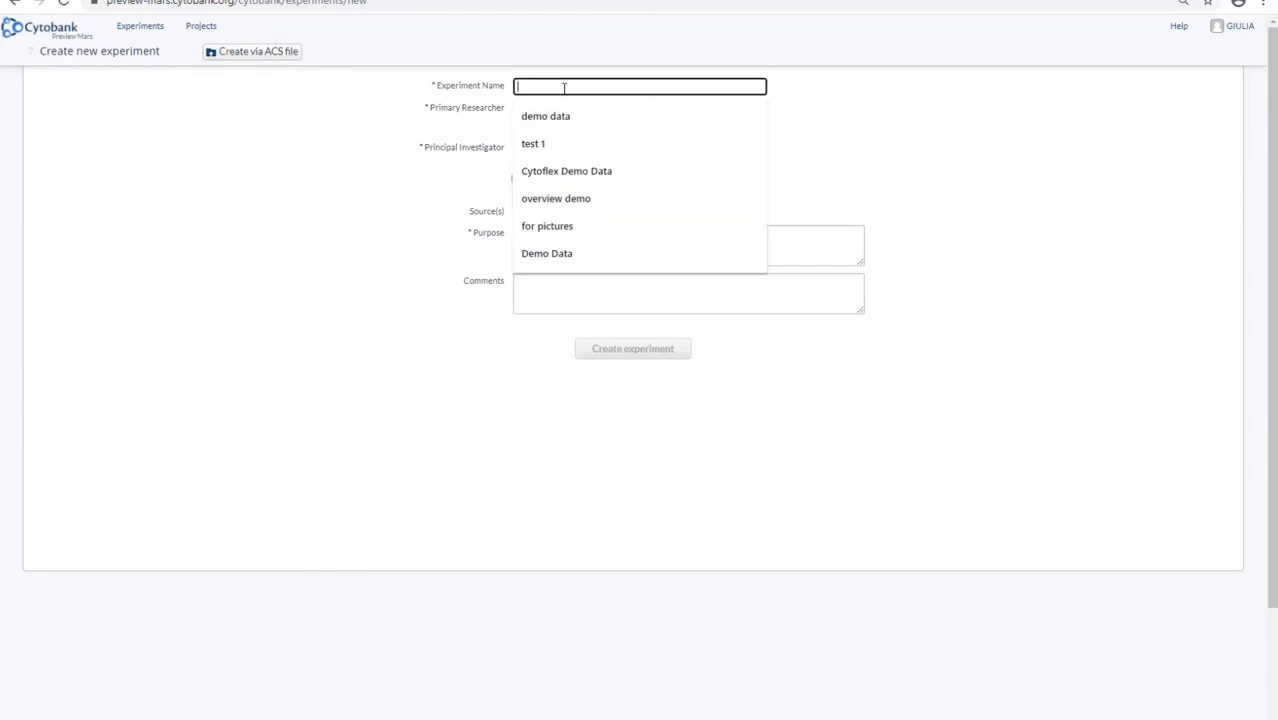
pyautogui.click(565, 116)
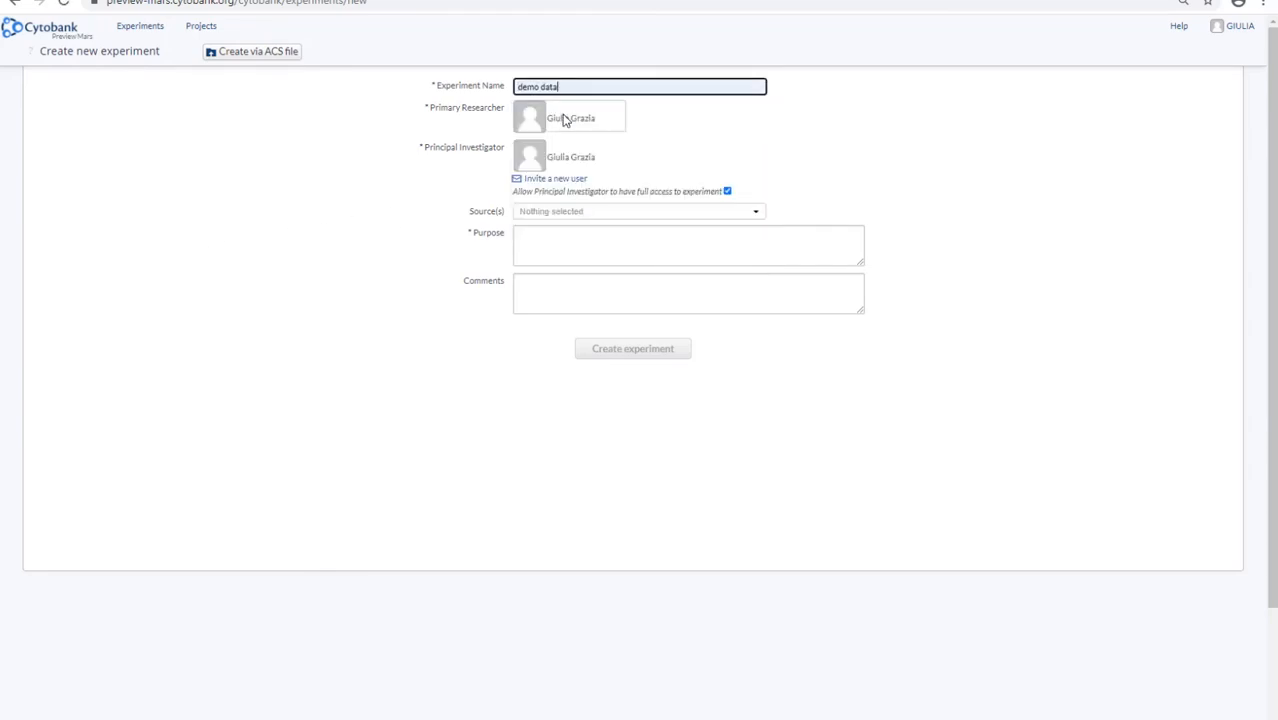
pyautogui.click(556, 238)
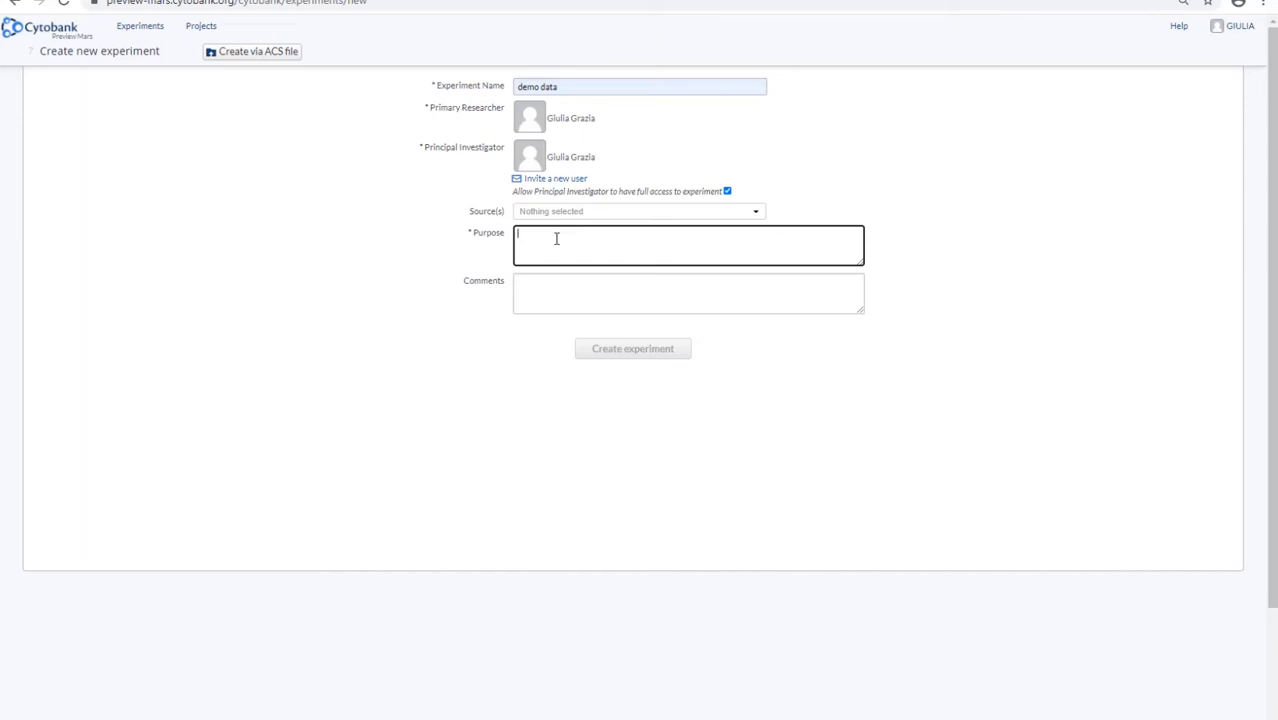
pyautogui.write('demo da')
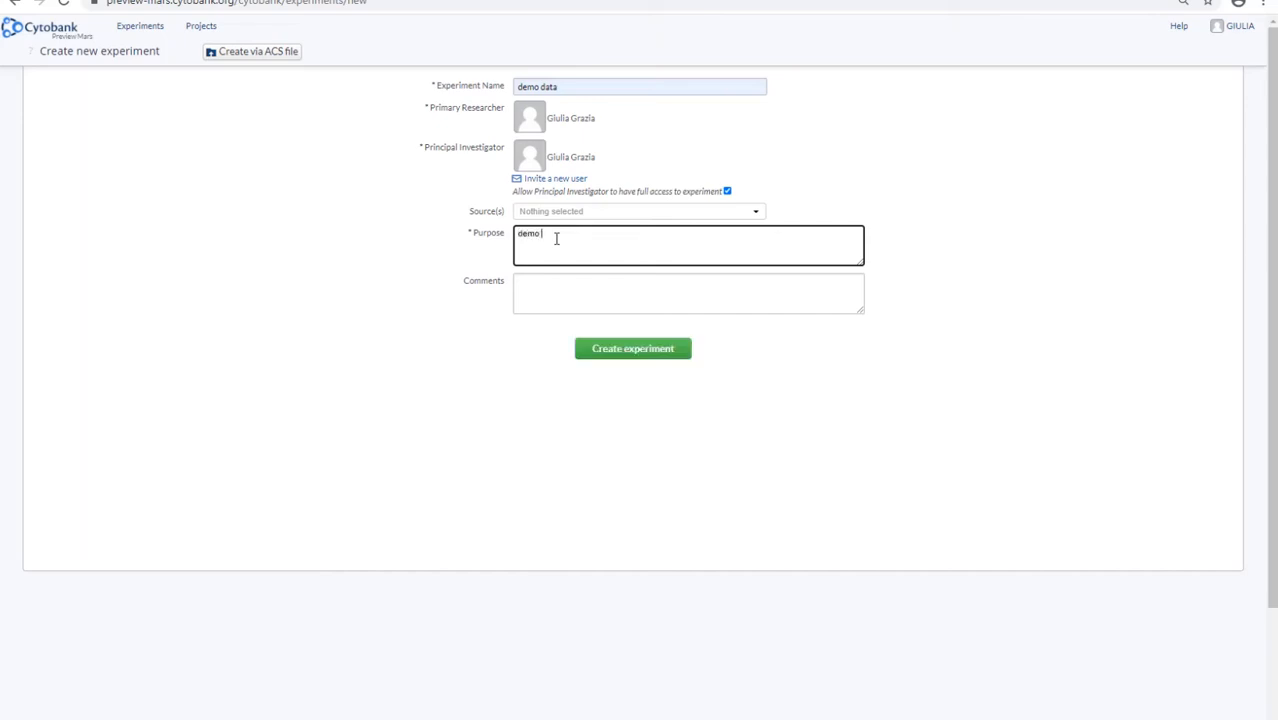
pyautogui.write('ta')
pyautogui.click(610, 354)
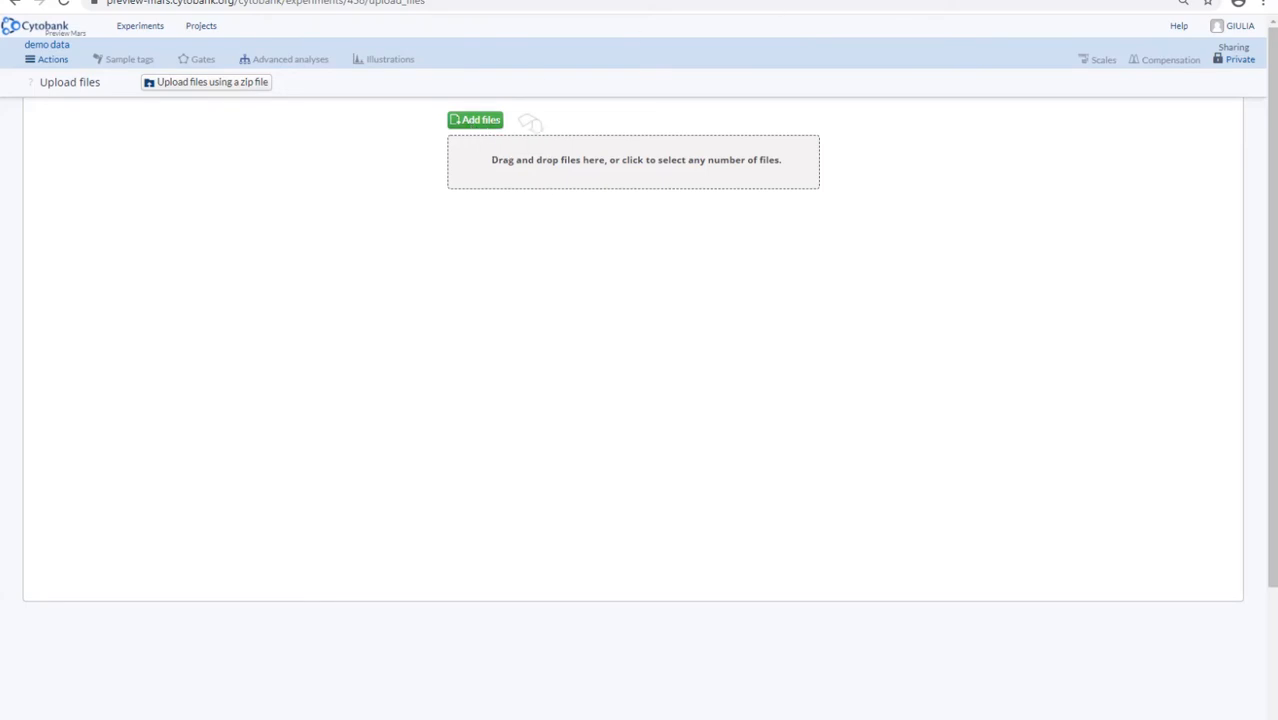
# - Add two FCS files to the new demo data experiment and upload them
pyautogui.moveTo(1277, 385); pyautogui.dragTo(768, 177)
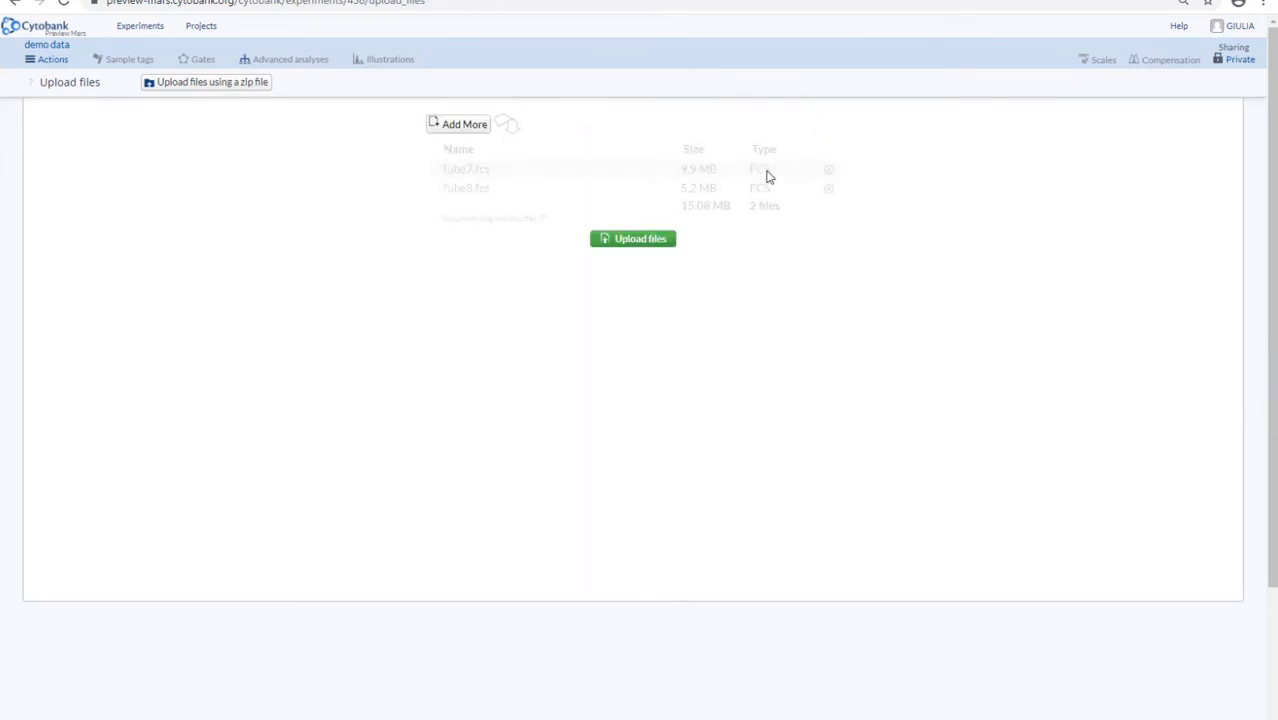
pyautogui.click(636, 246)
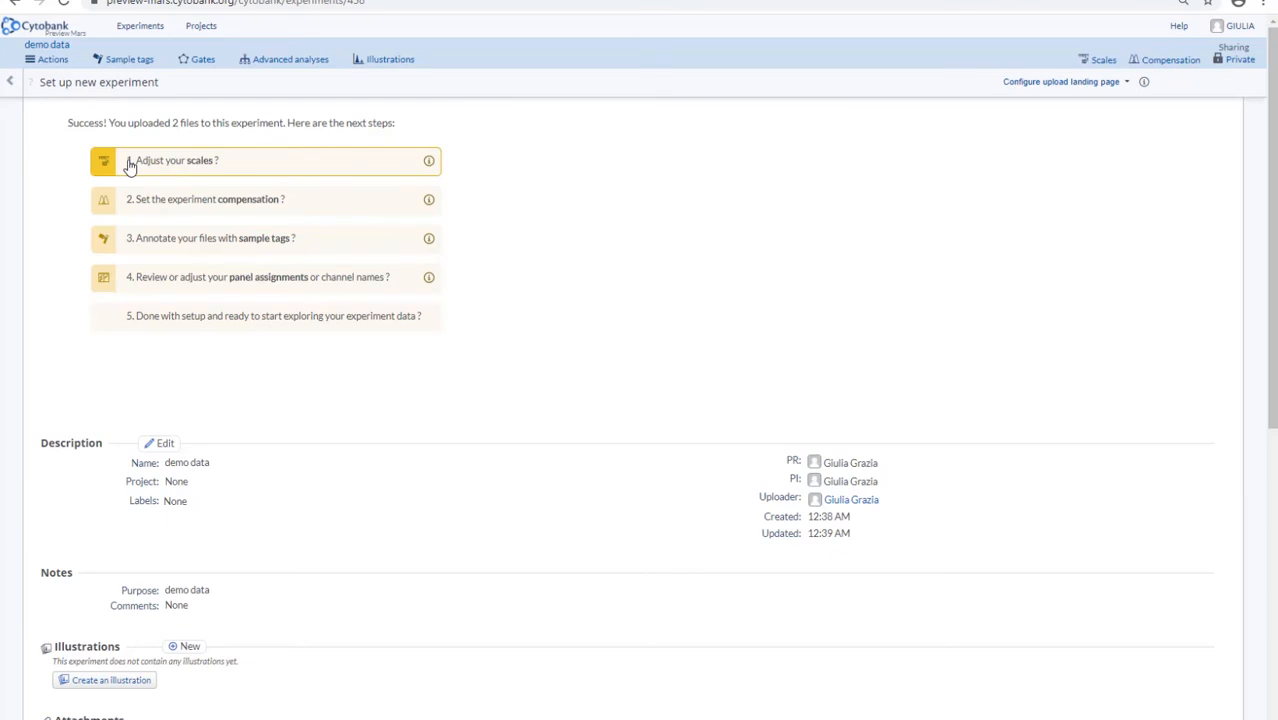
# - Open the demo data experiment's scales editor and check the bulk scale type options for the CD8-KO V405 channel, leaving the channel deselected
pyautogui.click(185, 170)
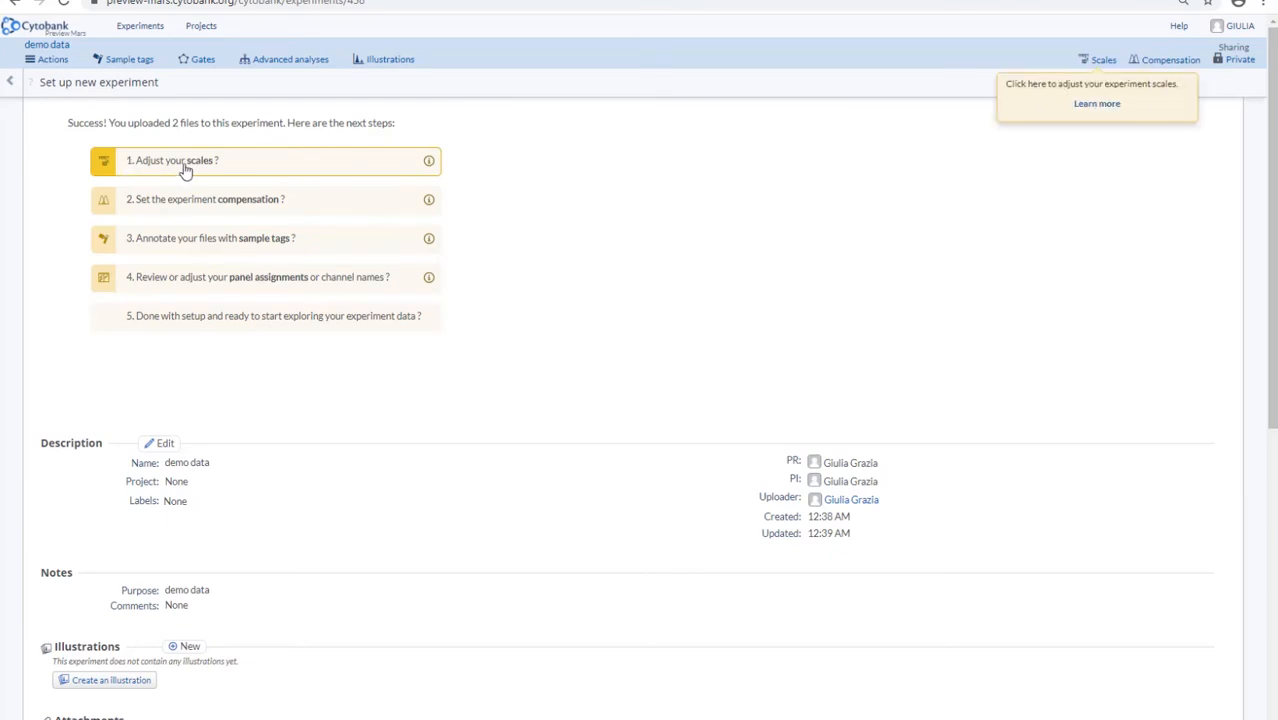
pyautogui.click(1104, 62)
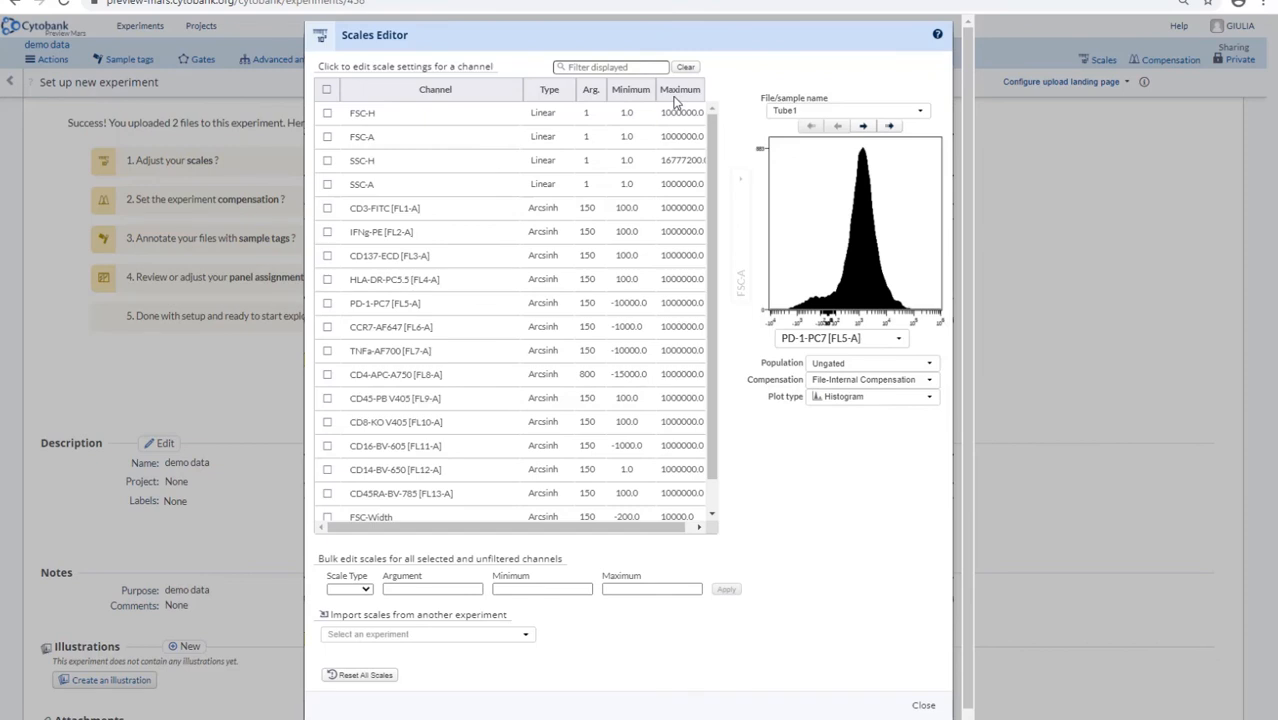
pyautogui.click(327, 424)
pyautogui.click(364, 592)
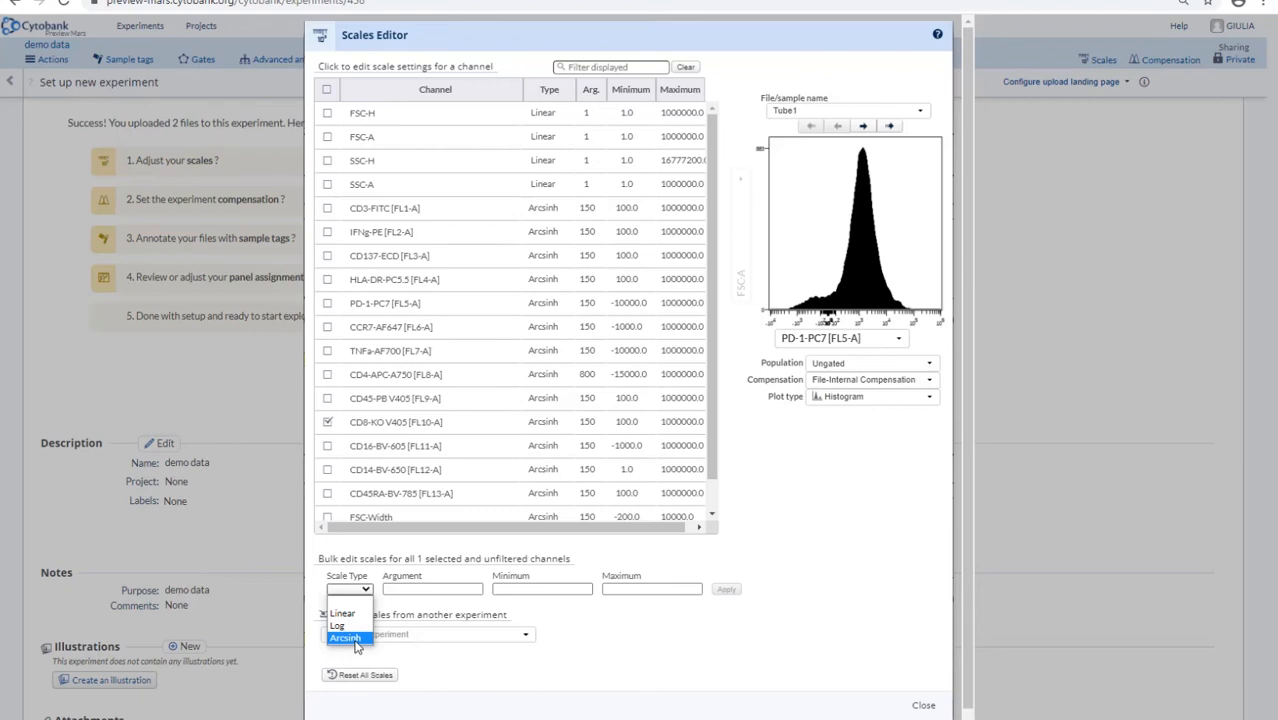
pyautogui.click(420, 610)
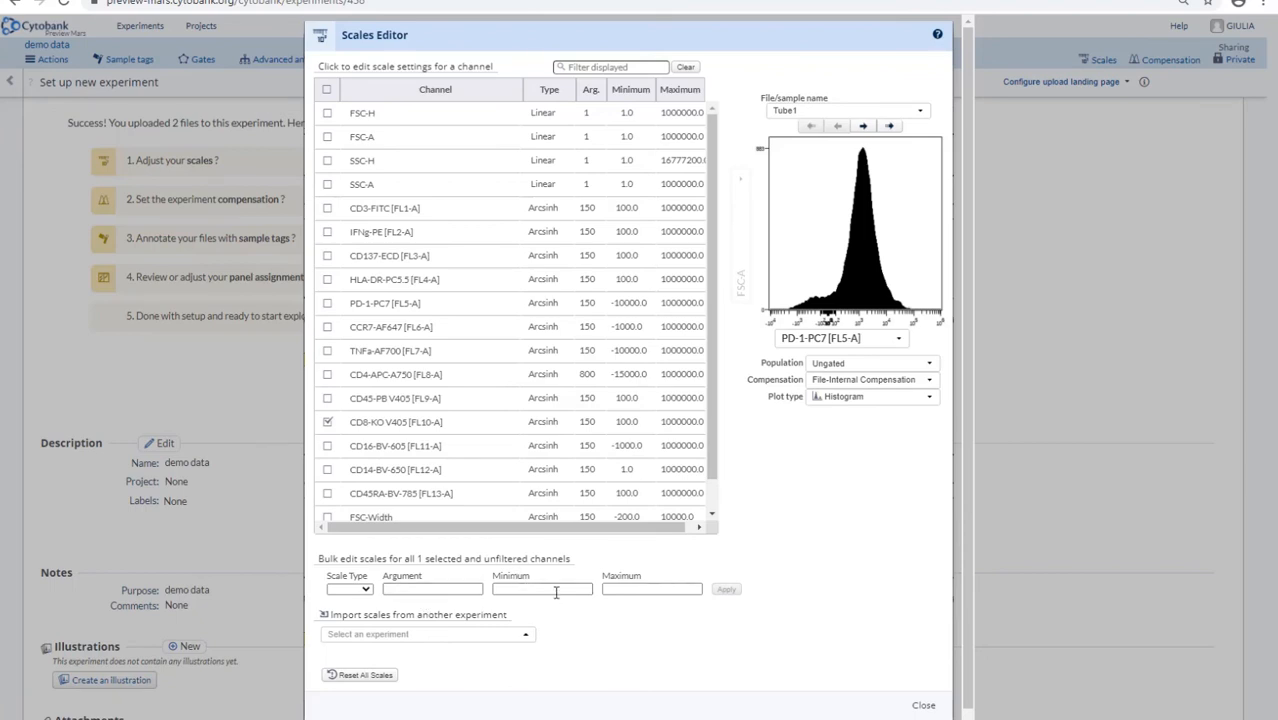
pyautogui.click(492, 588)
pyautogui.click(328, 428)
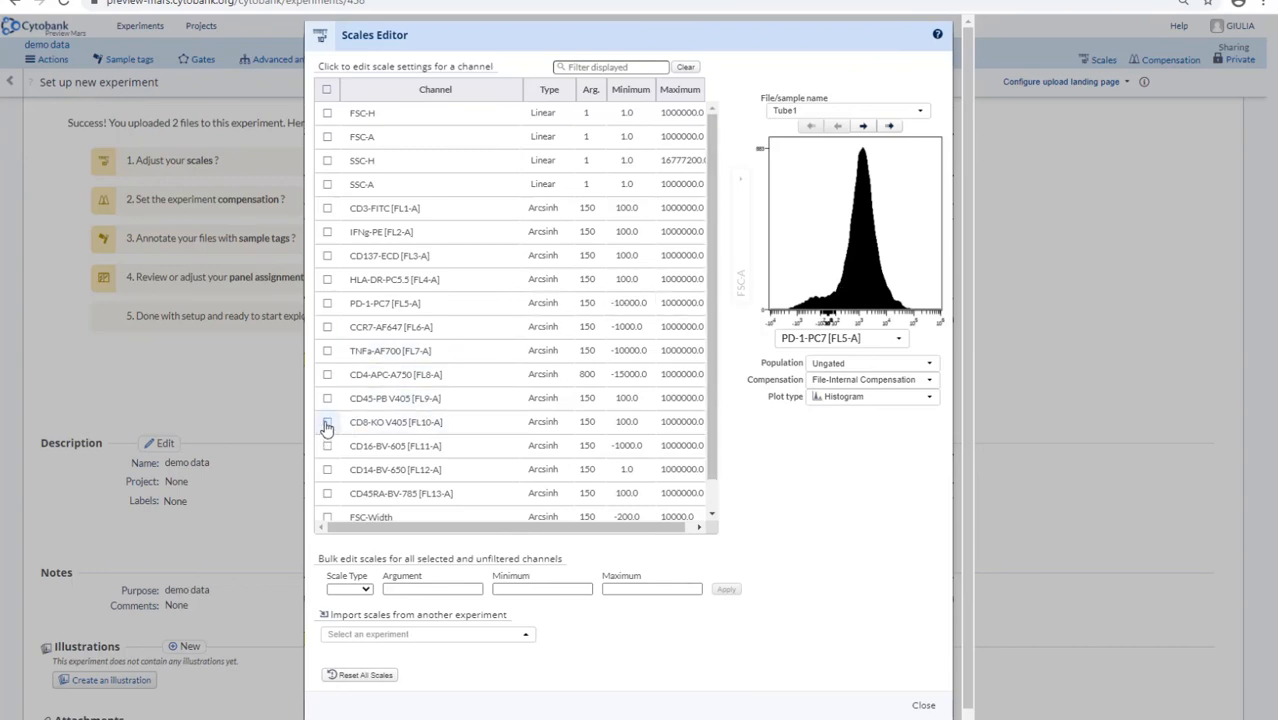
# - Set the scale argument of the PD-1-PC7 [FL5-A] channel to 300 and close the scales editor
pyautogui.click(590, 303)
pyautogui.write('30')
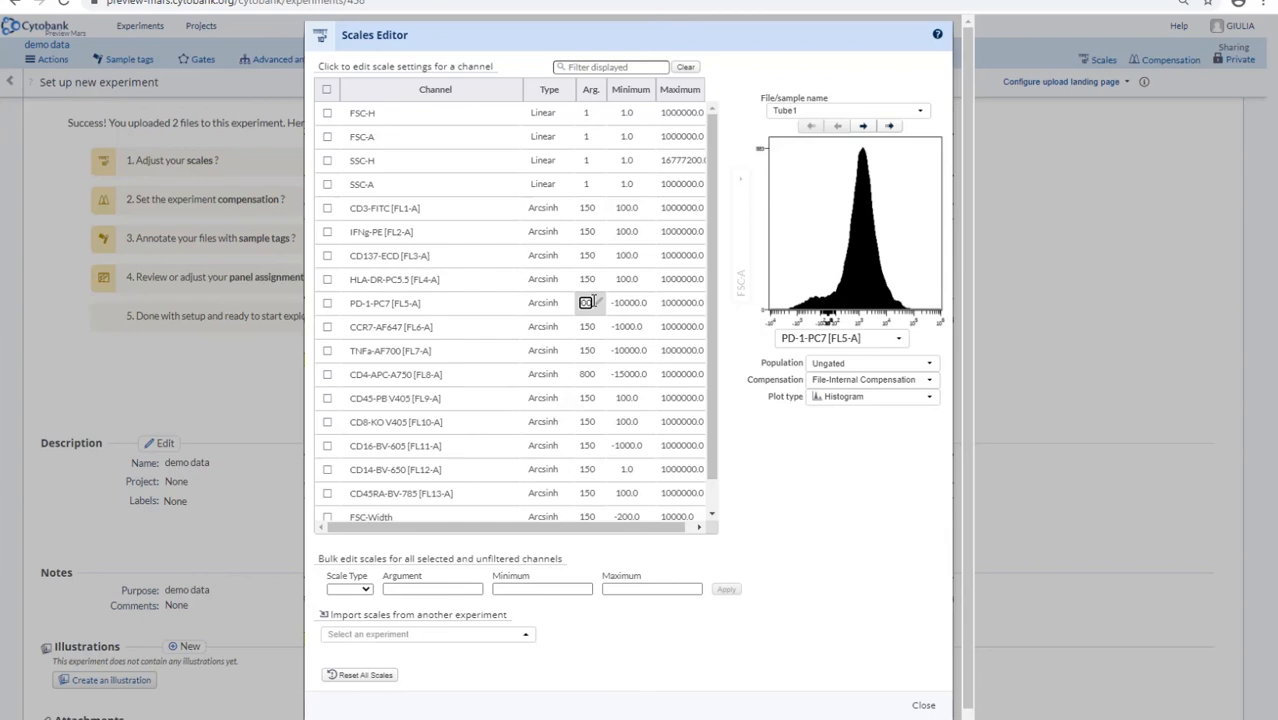
pyautogui.write('0')
pyautogui.press('Return')
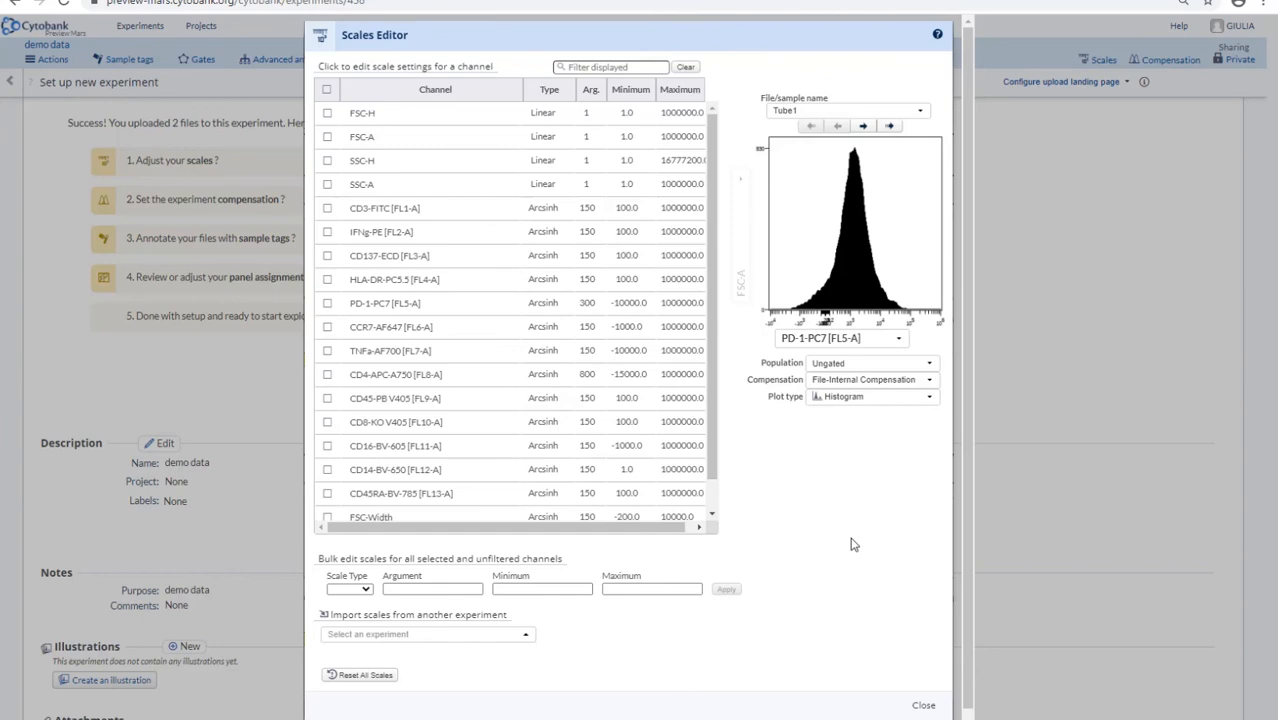
pyautogui.click(924, 707)
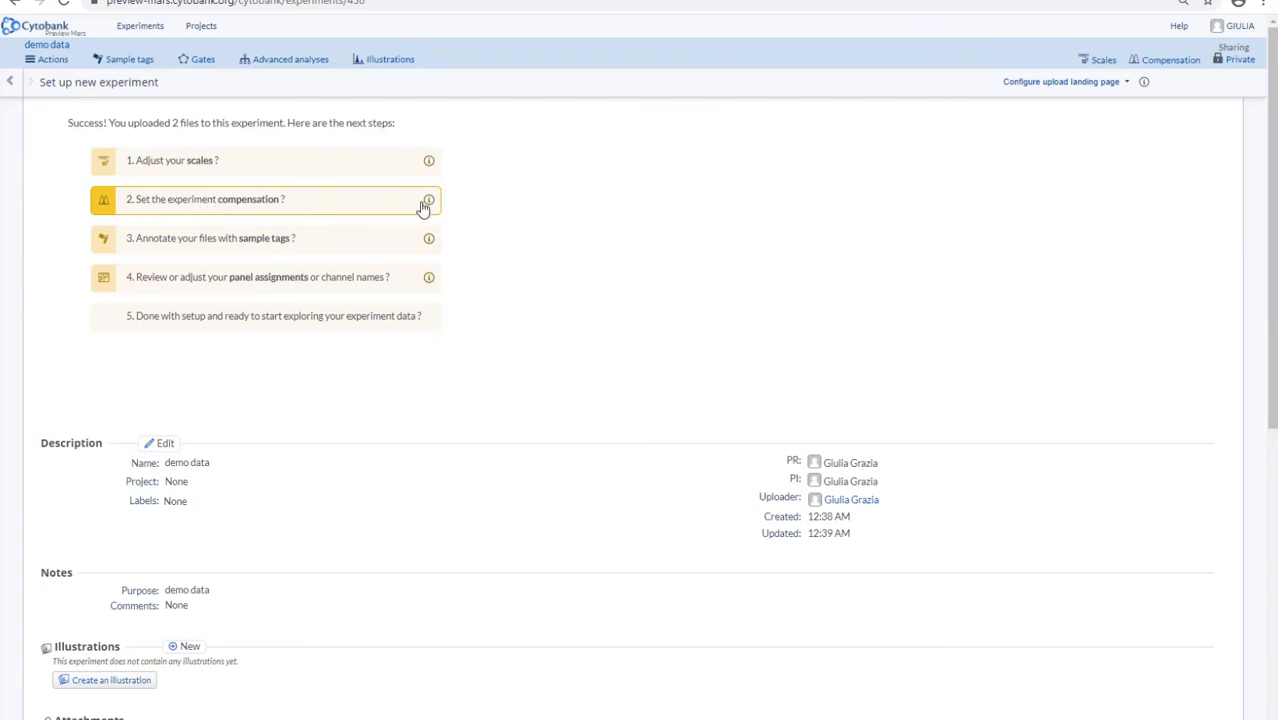
# - Create a compensation matrix from channels fl1-a (CD3-FITC) through fl13-a (CD45RA-BV-785) in the Illustration Editor Example experiment and view it
pyautogui.click(308, 205)
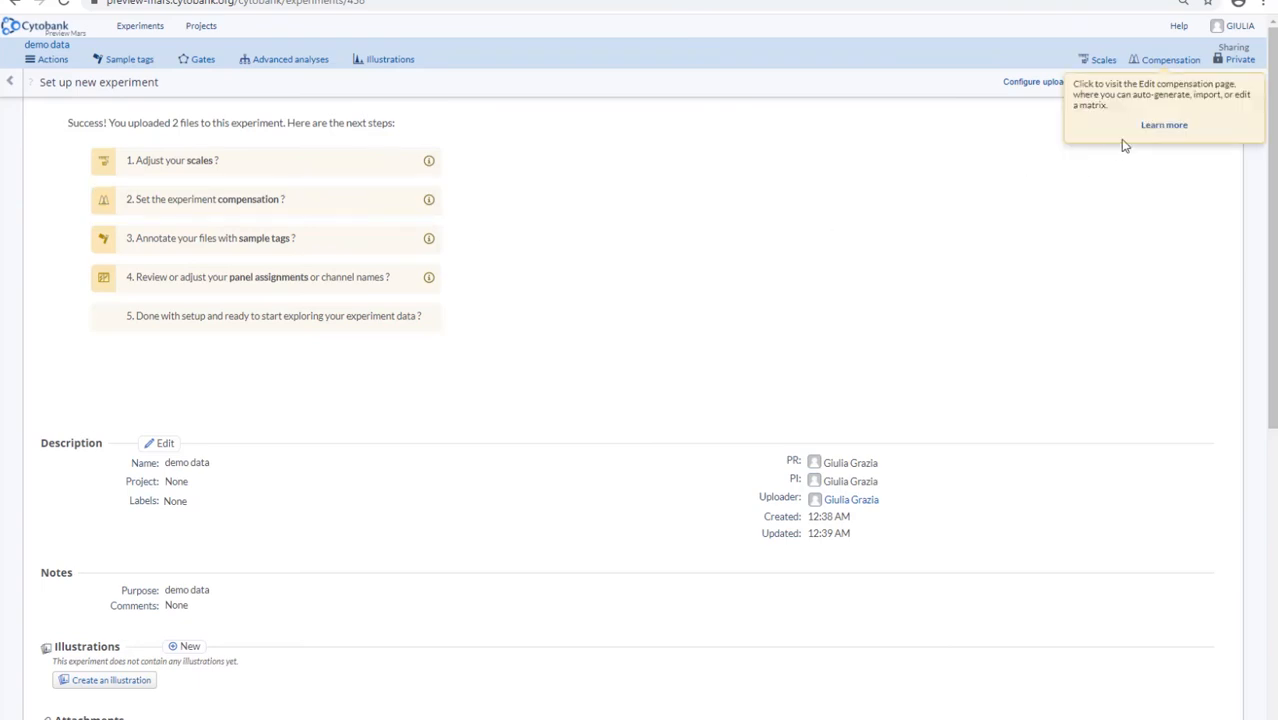
pyautogui.click(1187, 60)
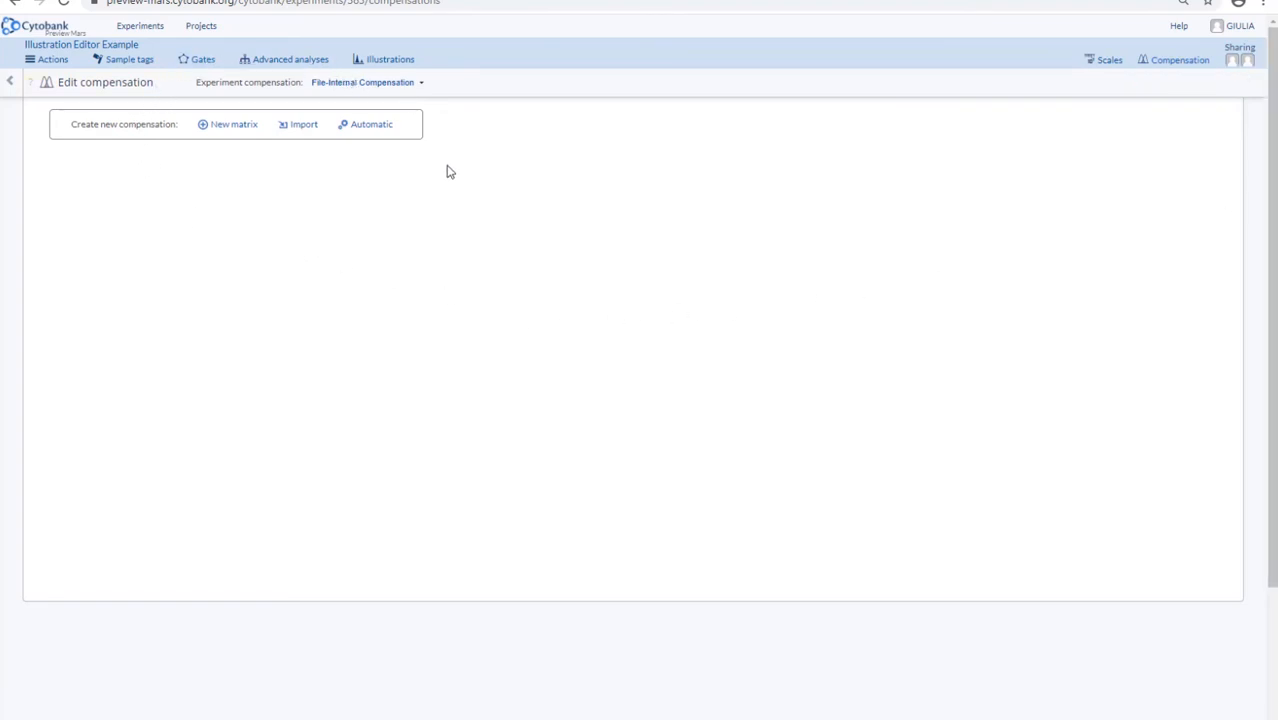
pyautogui.click(238, 125)
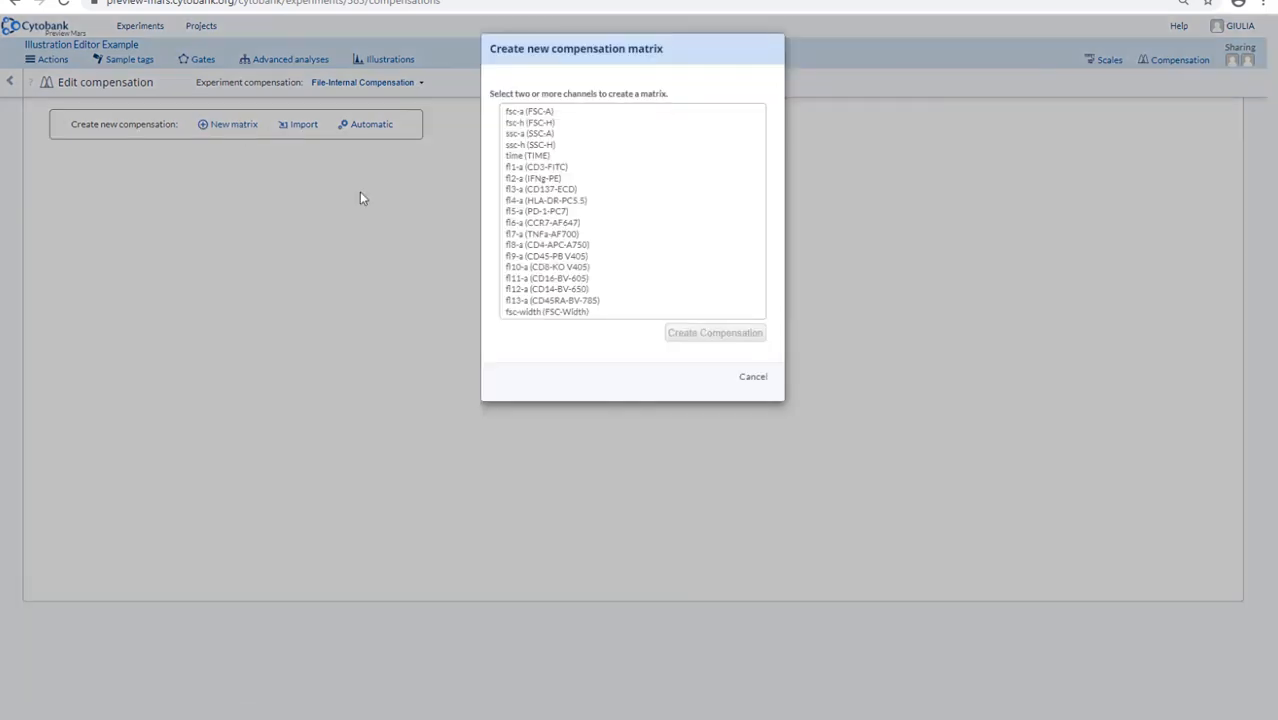
pyautogui.click(588, 175)
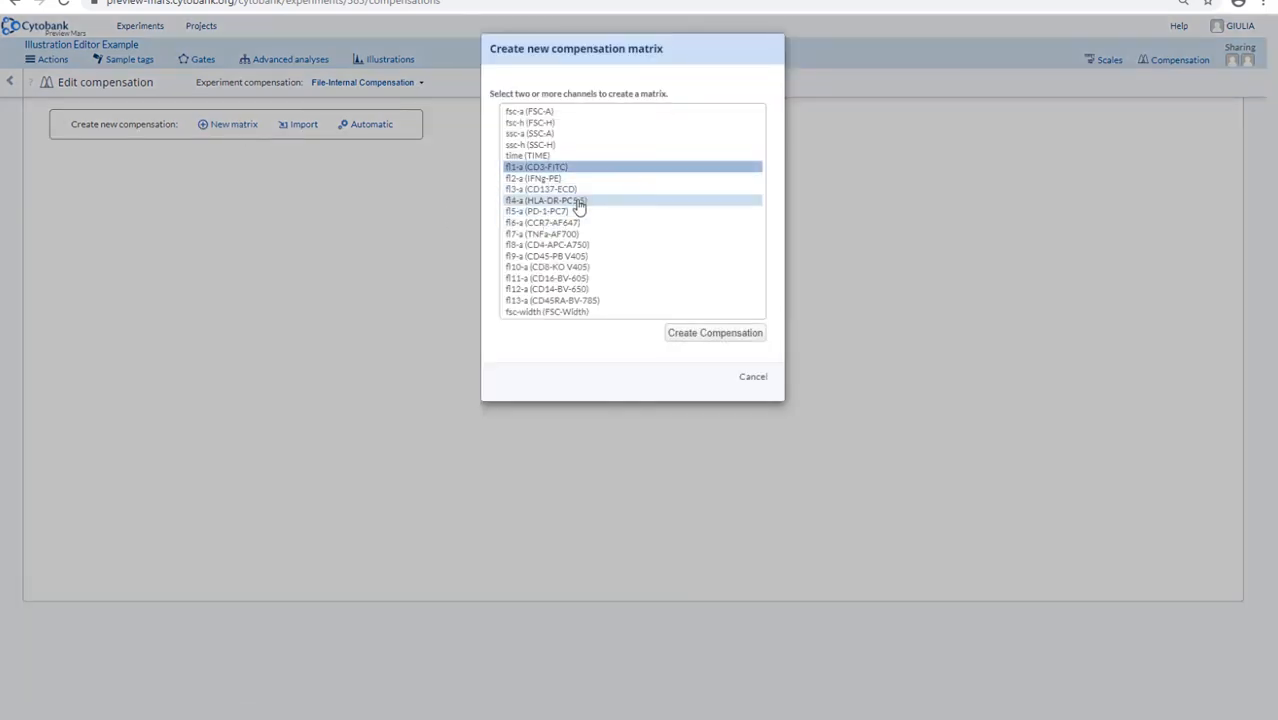
pyautogui.moveTo(587, 280); pyautogui.dragTo(562, 177)
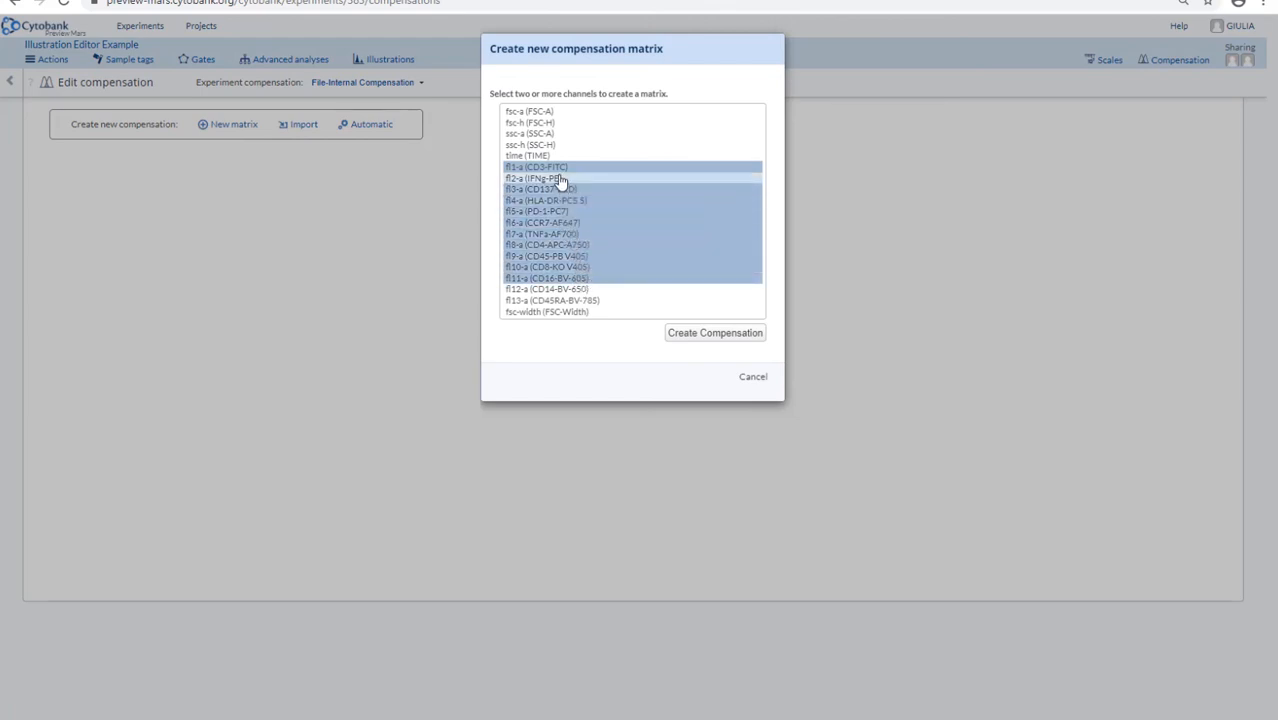
pyautogui.keyDown('ctrl'); pyautogui.click(585, 290); pyautogui.keyUp('ctrl')
pyautogui.keyDown('ctrl'); pyautogui.click(587, 300); pyautogui.keyUp('ctrl')
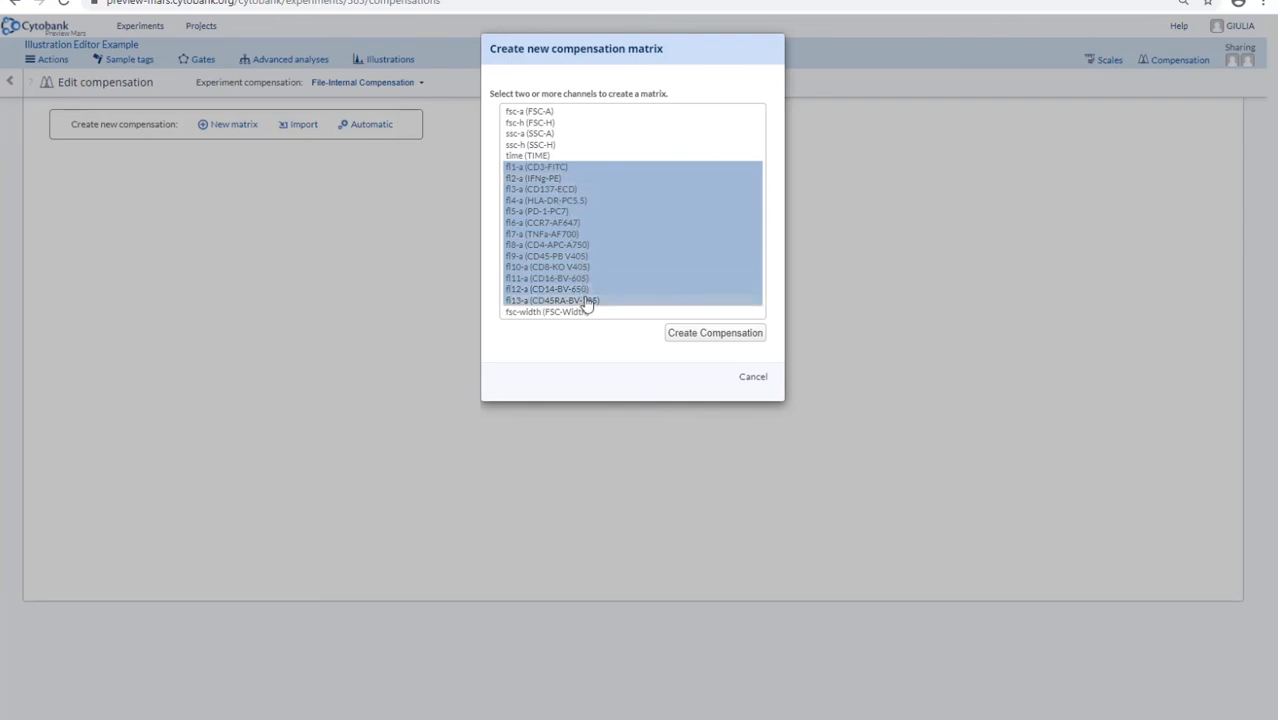
pyautogui.click(736, 340)
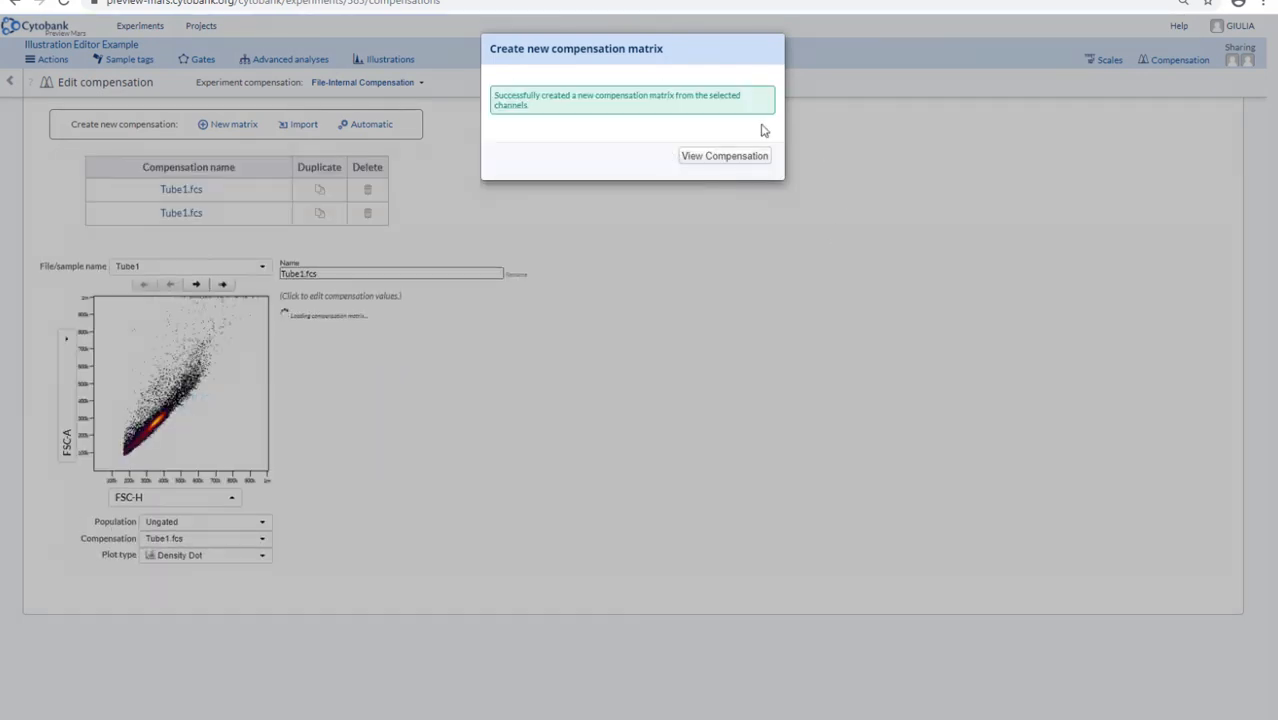
pyautogui.click(724, 157)
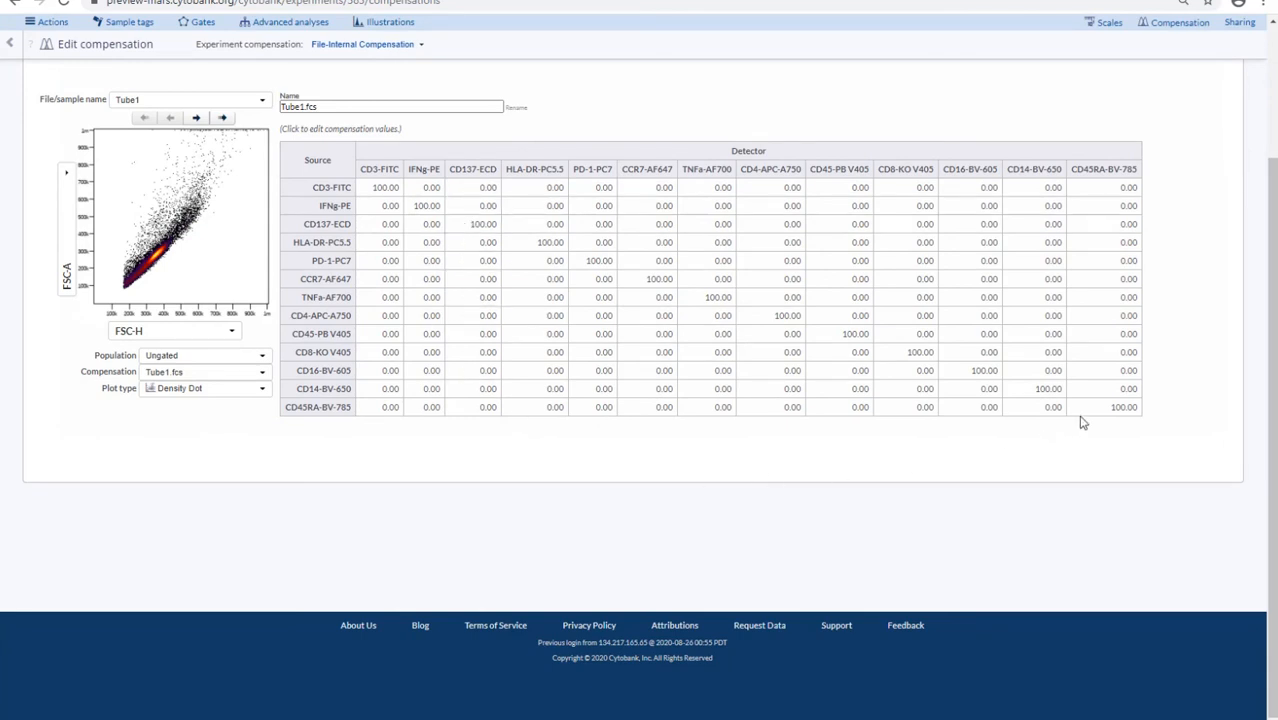
# - Open the matrix value for CD3-FITC into IFNg-PE for editing, and view the compensations available for the experiment without choosing one
pyautogui.click(425, 189)
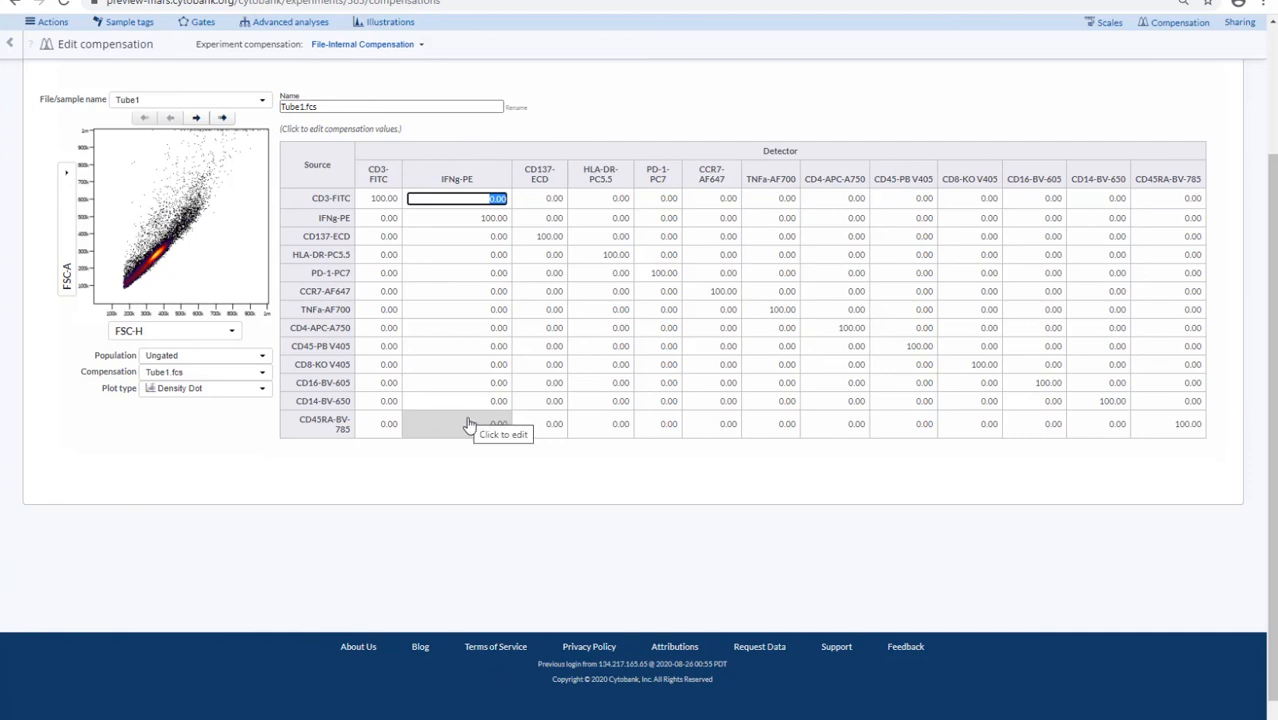
pyautogui.scroll(3, 466, 421)
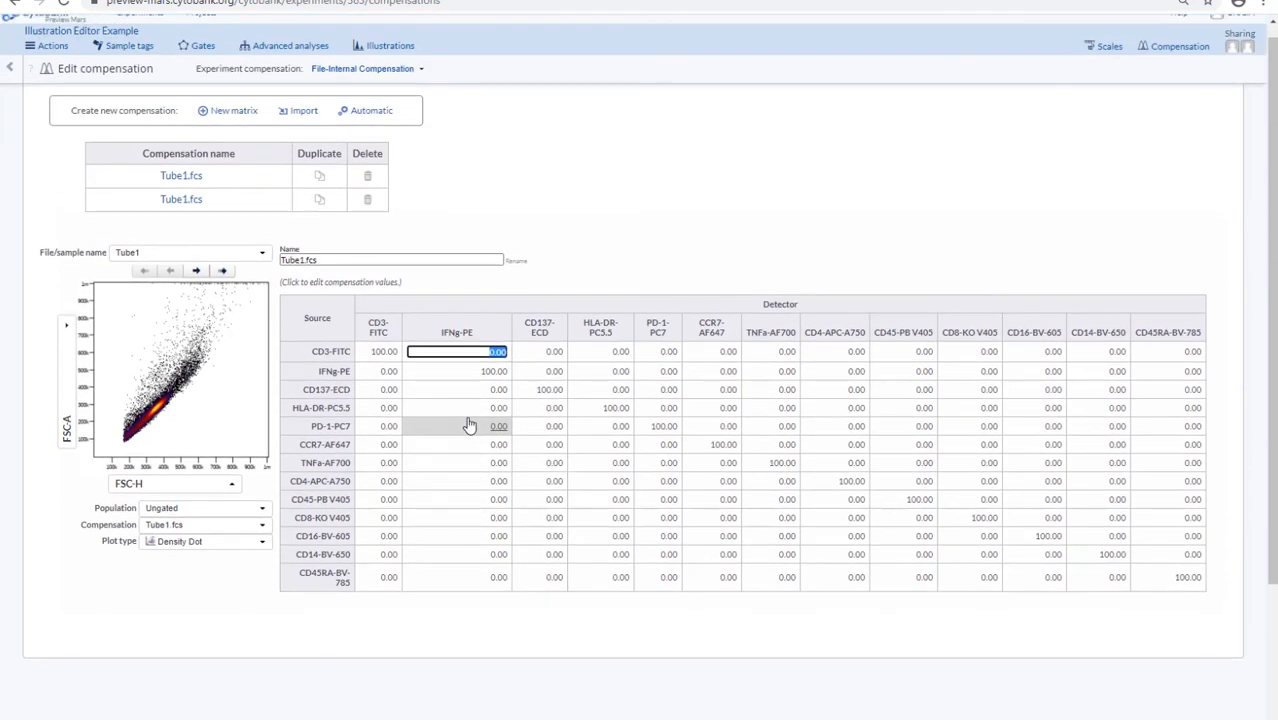
pyautogui.click(419, 72)
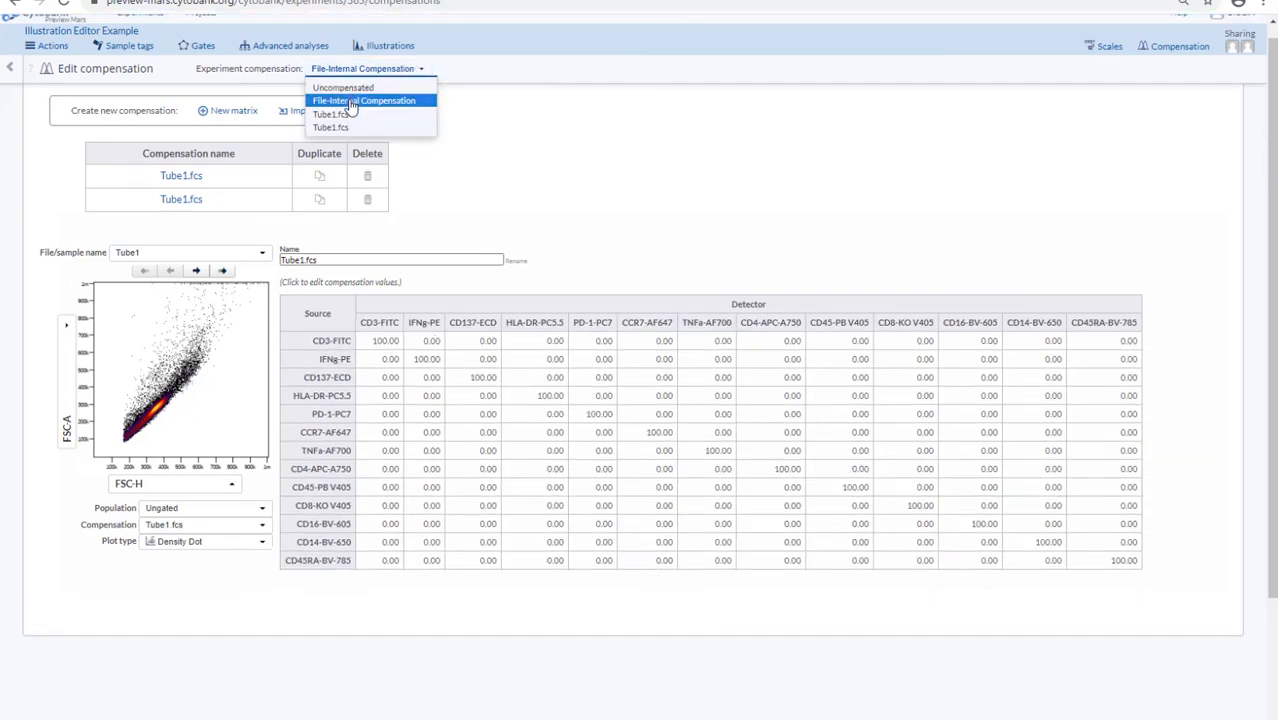
pyautogui.click(468, 117)
# - Review the options for importing compensations from another experiment or a CSV file, and leave without importing
pyautogui.click(312, 114)
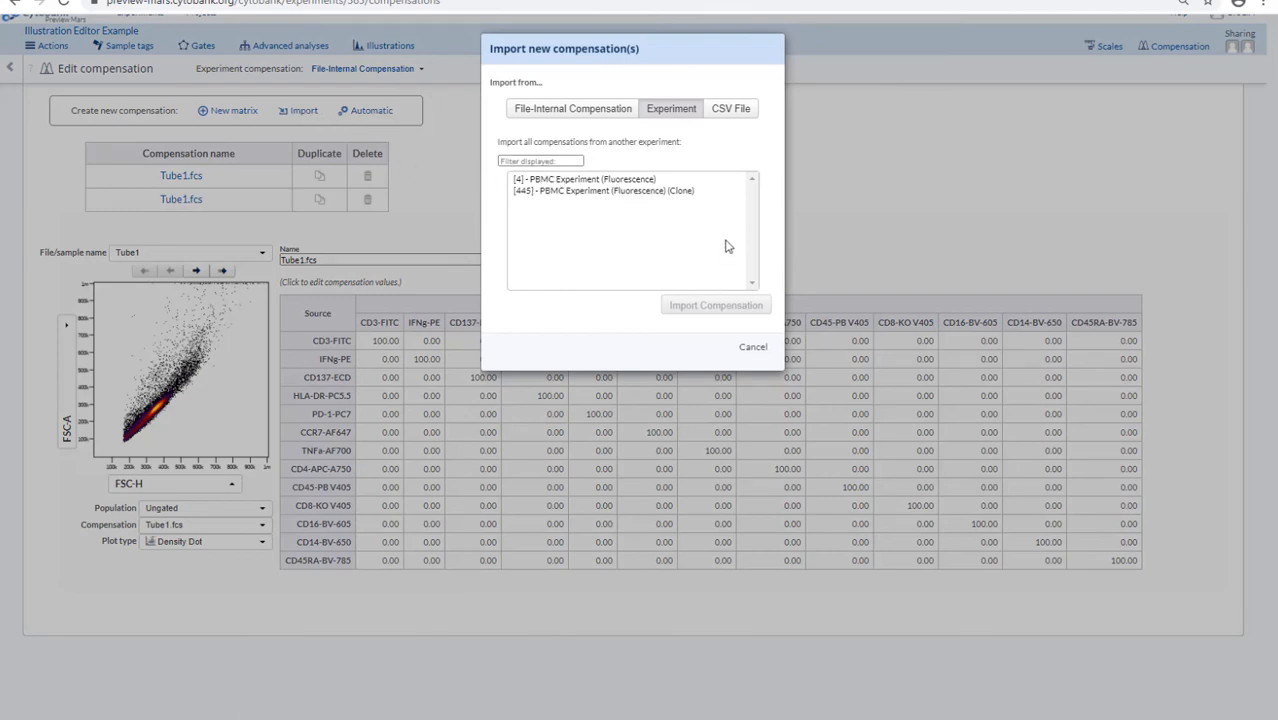
pyautogui.click(736, 115)
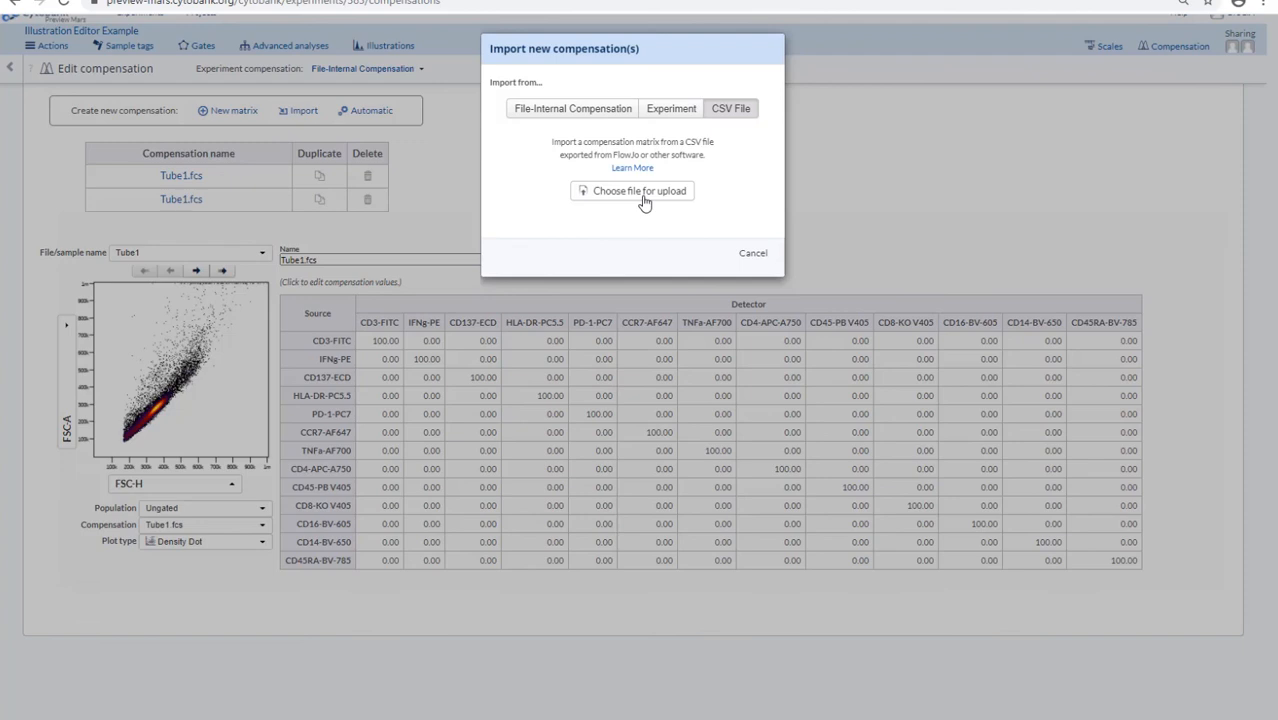
pyautogui.click(753, 256)
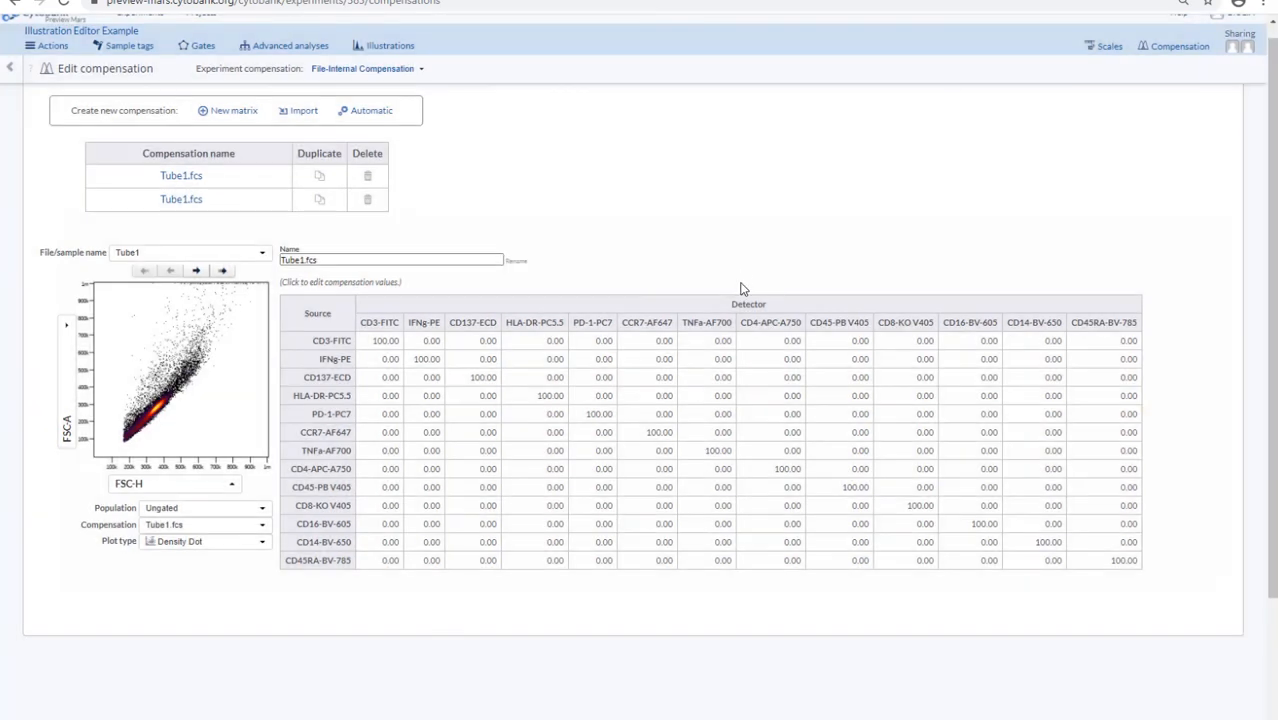
# - Start an automatic compensation for channels fl1-a to fl4-a, proceed to the control file selection, and cancel without calculating
pyautogui.click(372, 112)
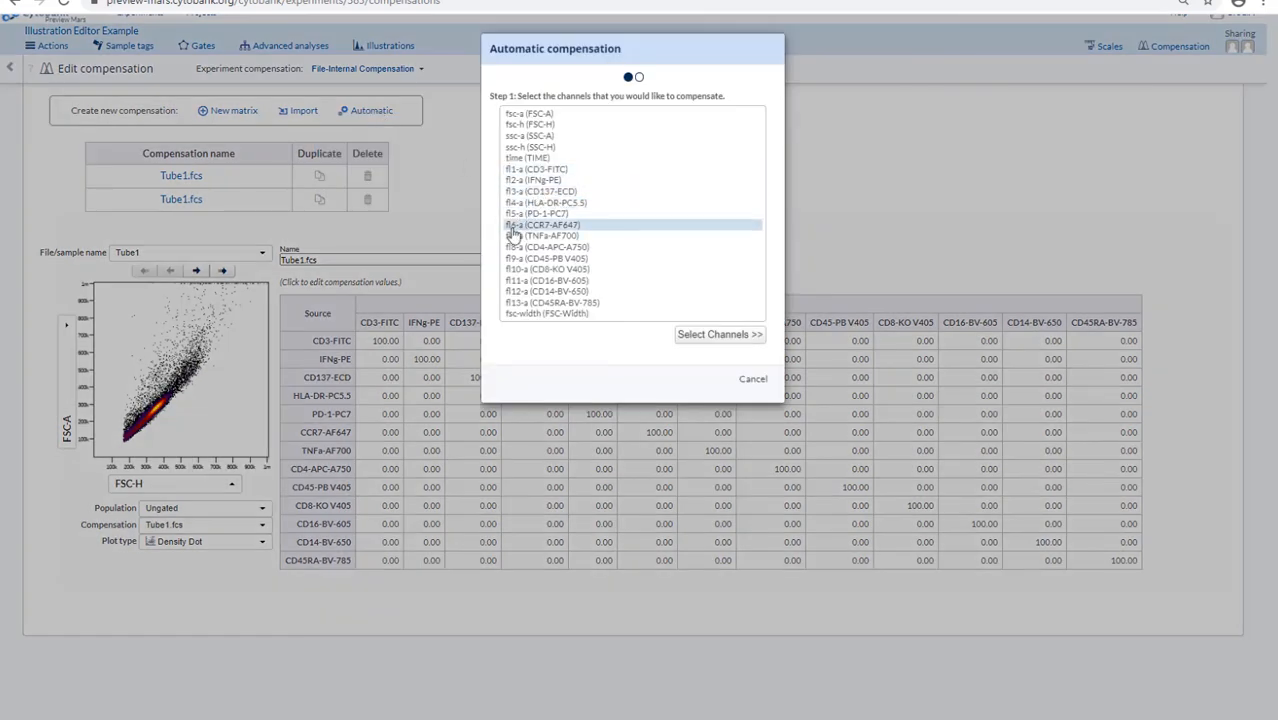
pyautogui.click(528, 169)
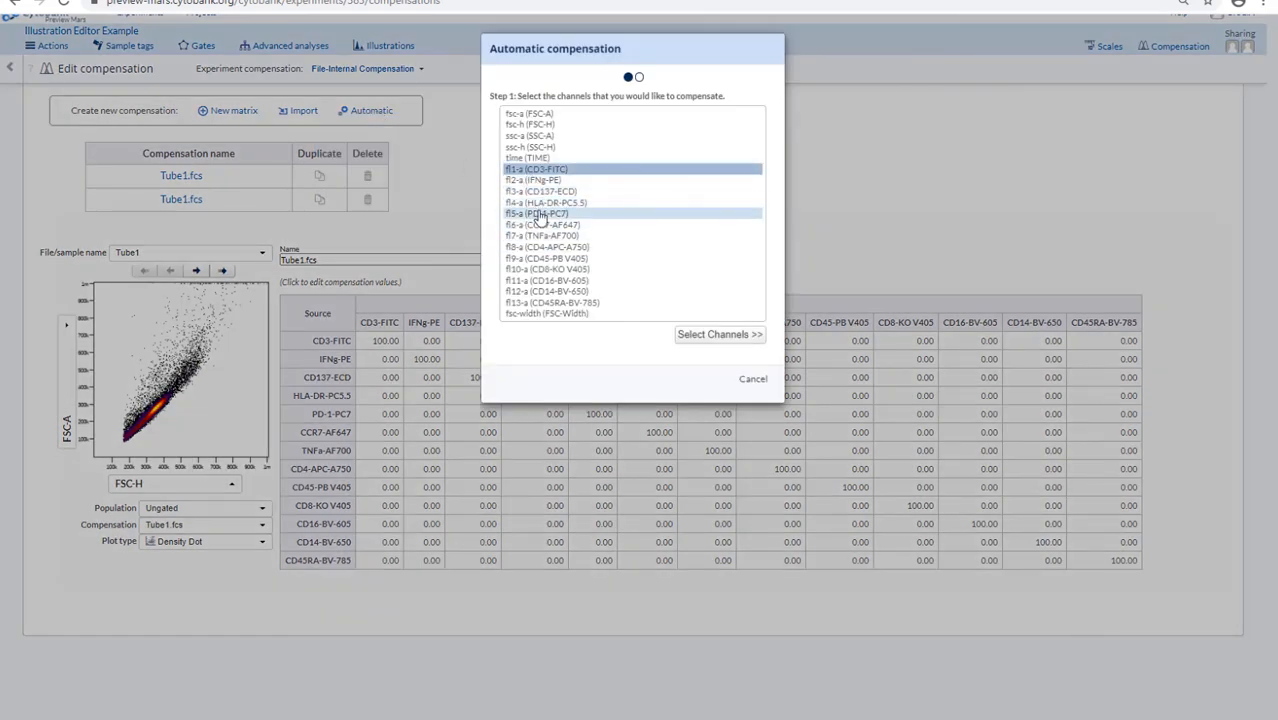
pyautogui.keyDown('ctrl'); pyautogui.click(538, 204); pyautogui.keyUp('ctrl')
pyautogui.keyDown('ctrl'); pyautogui.click(539, 192); pyautogui.keyUp('ctrl')
pyautogui.keyDown('ctrl'); pyautogui.click(543, 181); pyautogui.keyUp('ctrl')
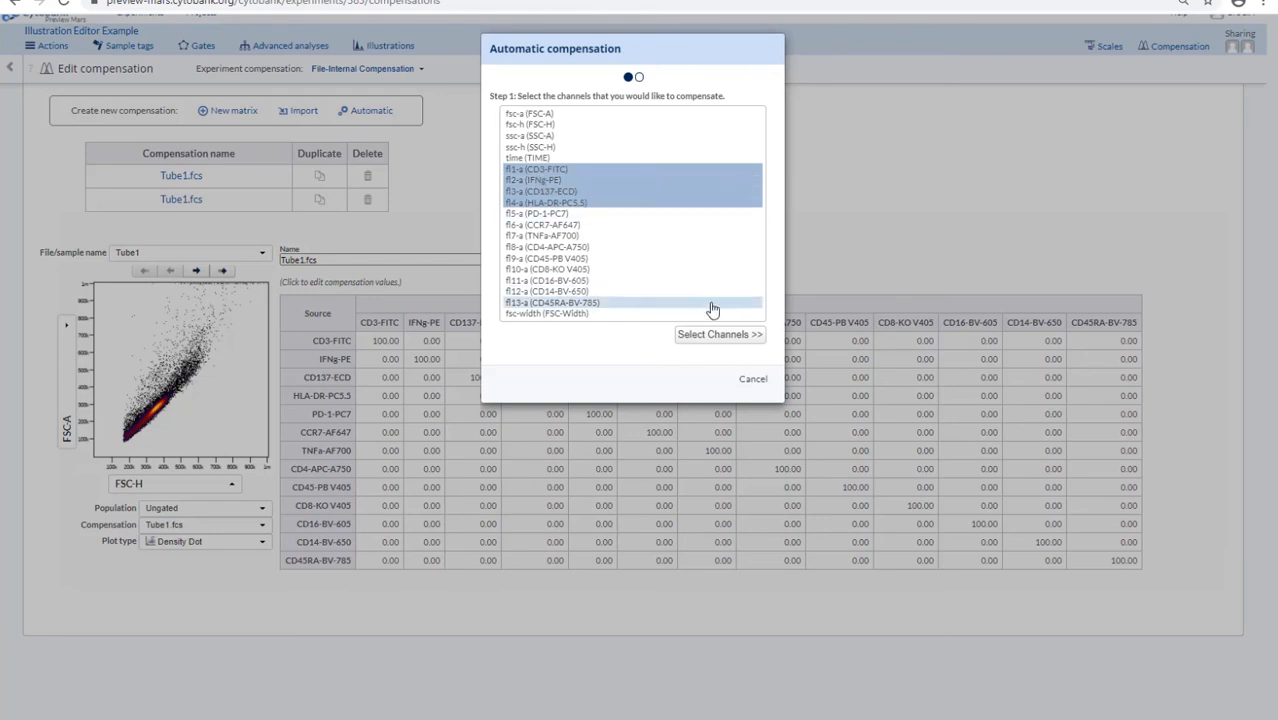
pyautogui.click(719, 334)
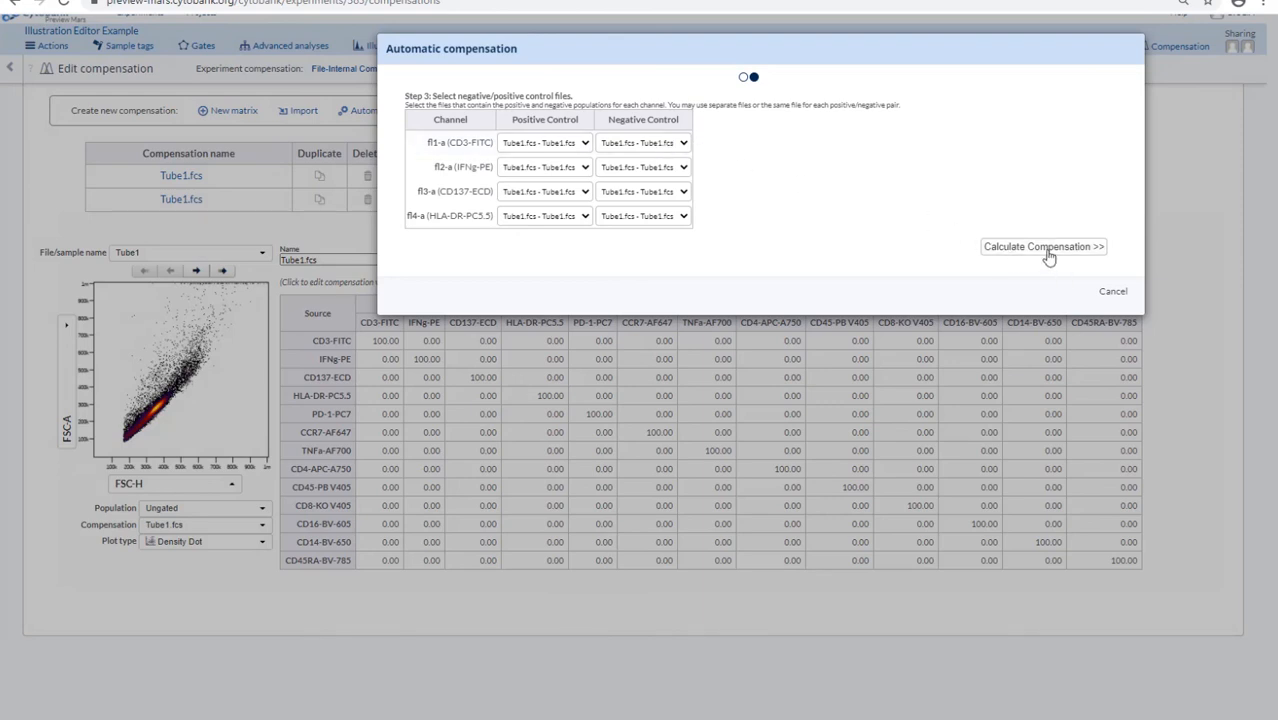
pyautogui.click(1113, 293)
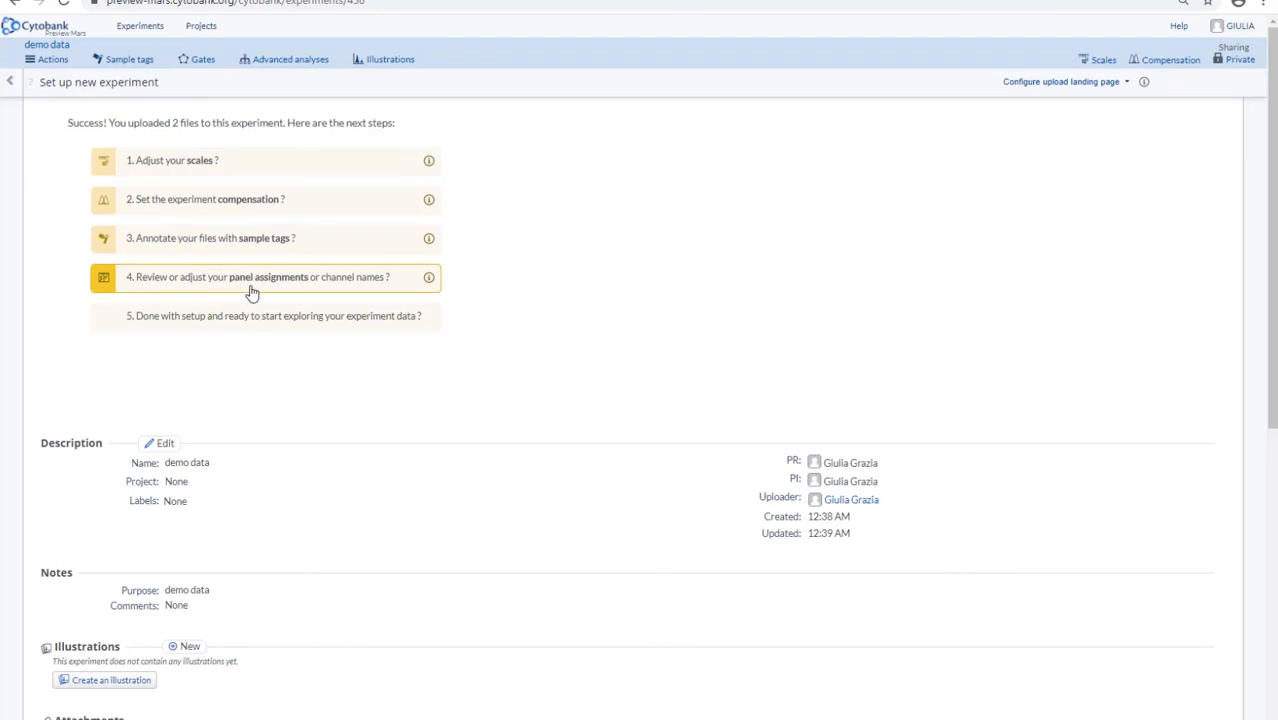
# - Mark the demo data experiment's setup as done and review the analysis and reporting options offered for exploring the data
pyautogui.click(322, 317)
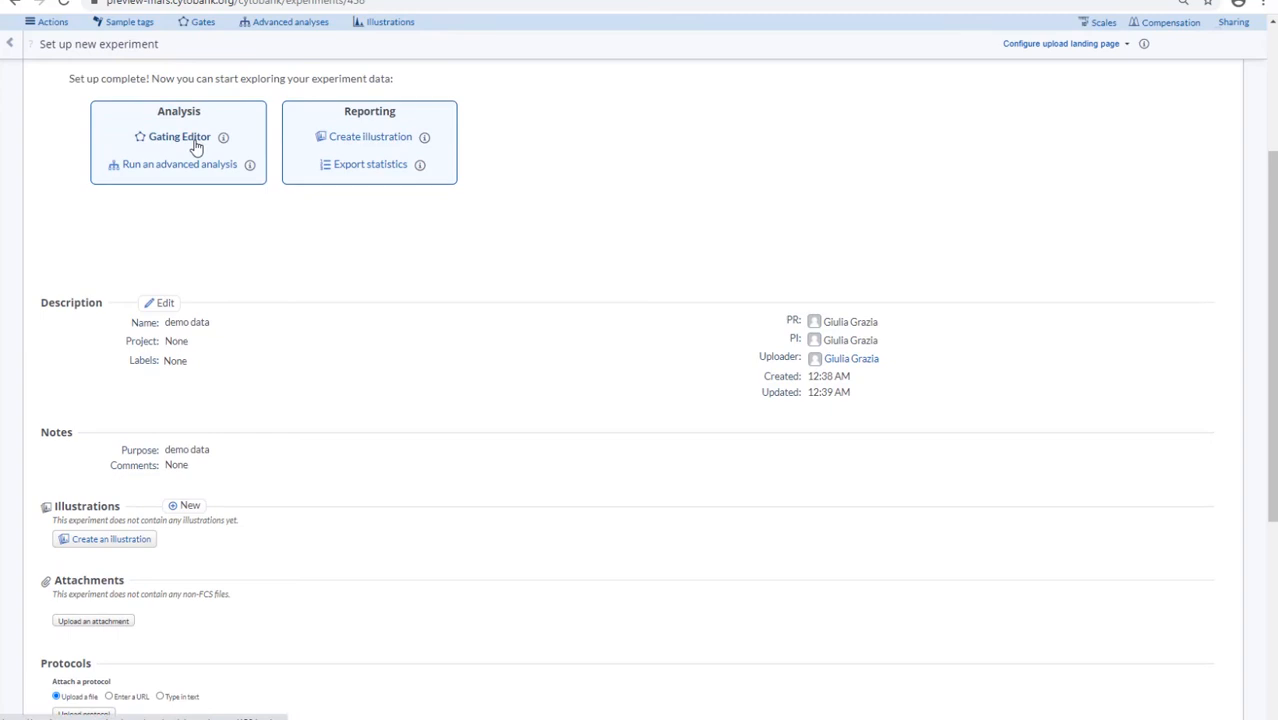
pyautogui.scroll(1, 578, 170)
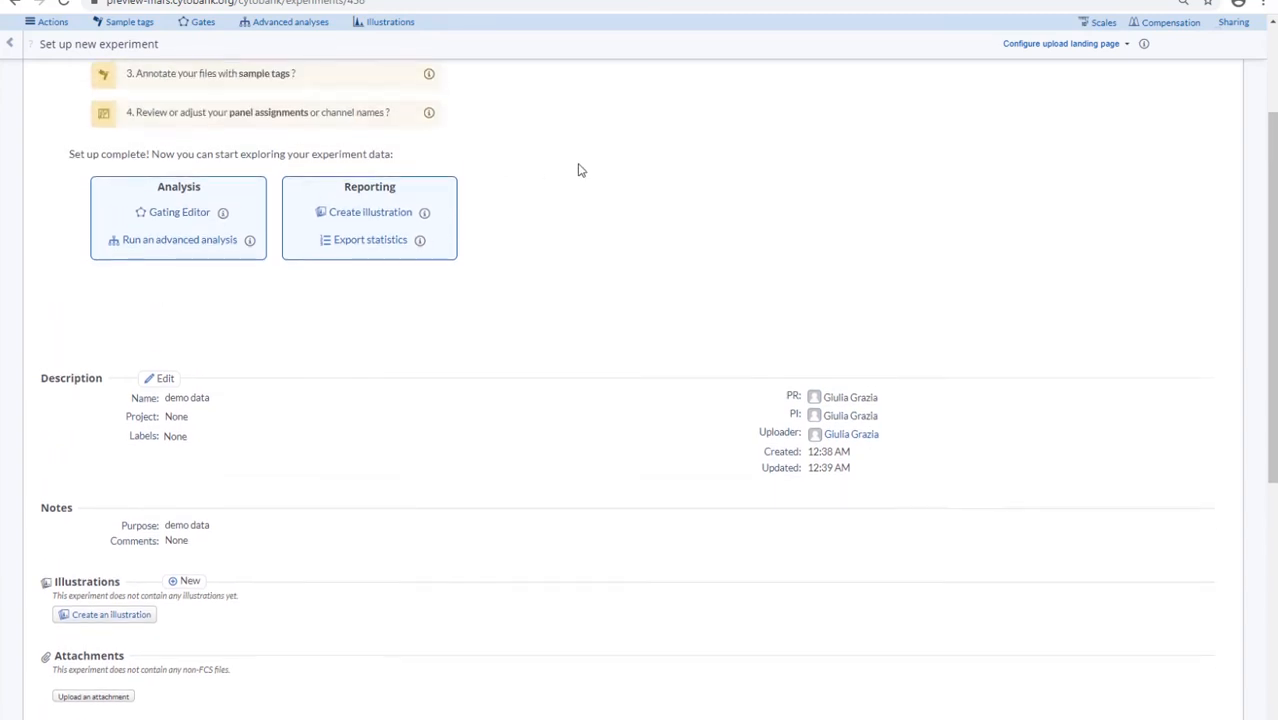
pyautogui.scroll(1, 578, 170)
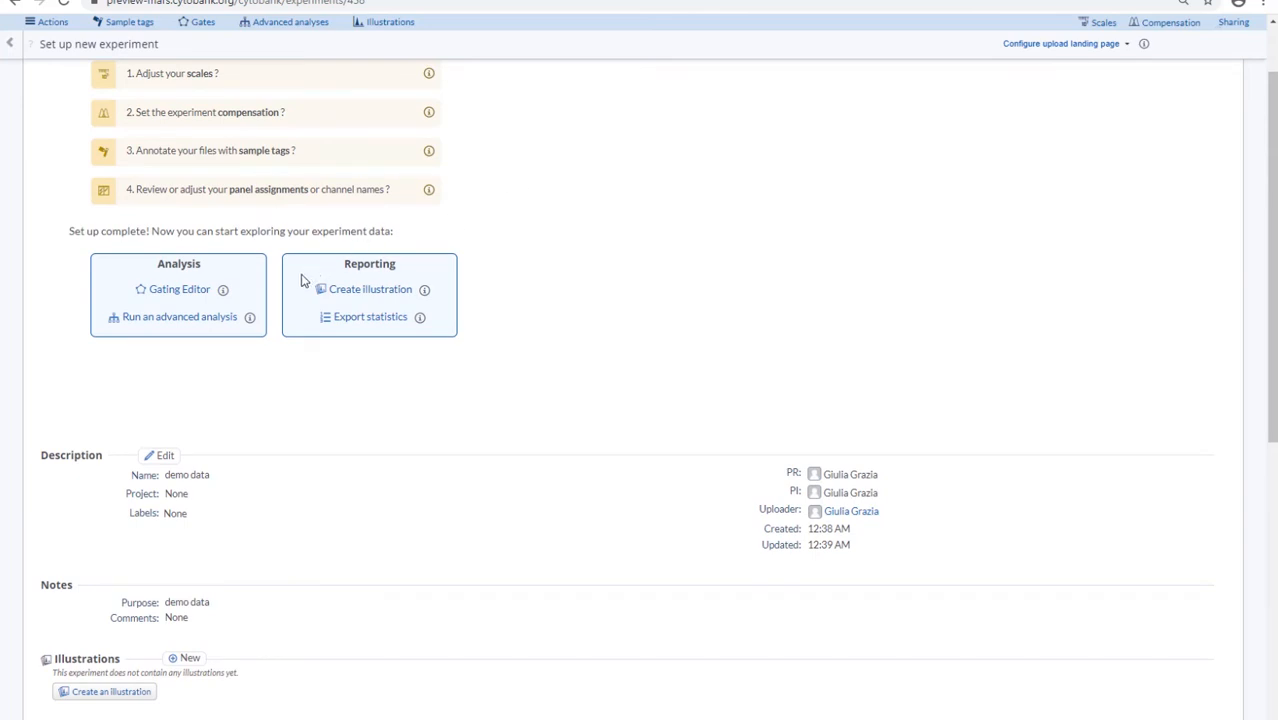
pyautogui.moveTo(249, 319)
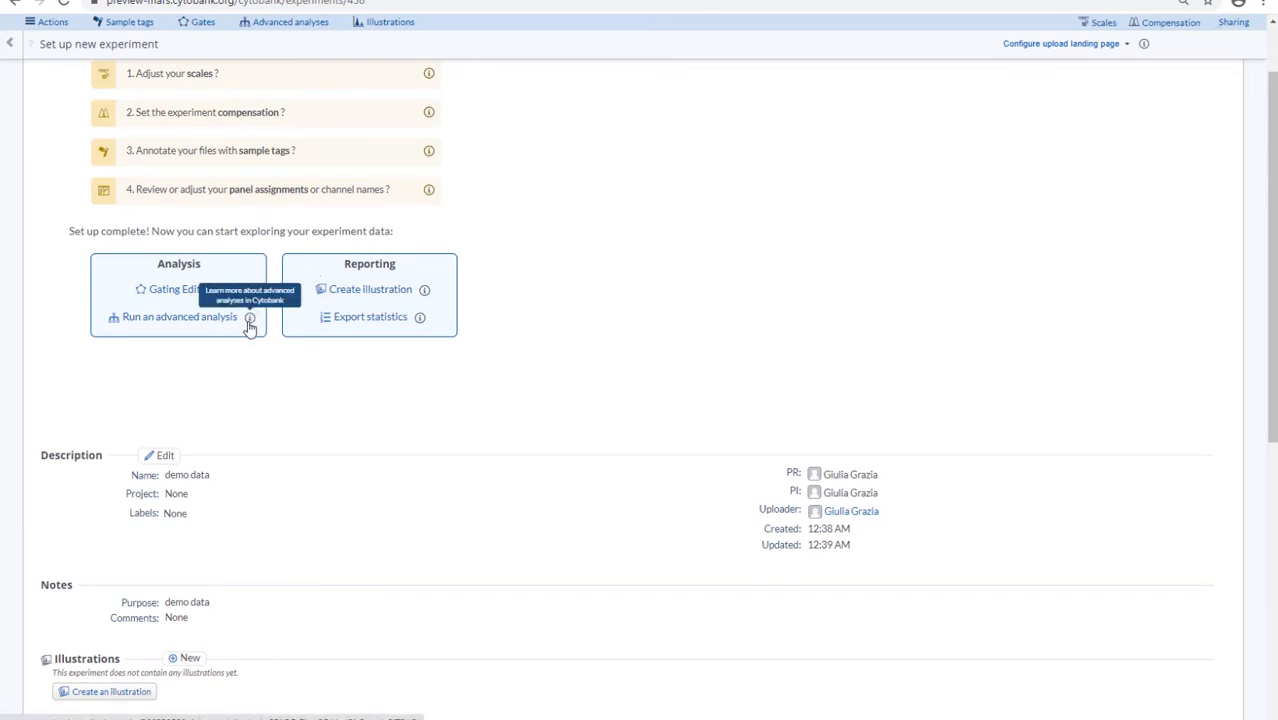